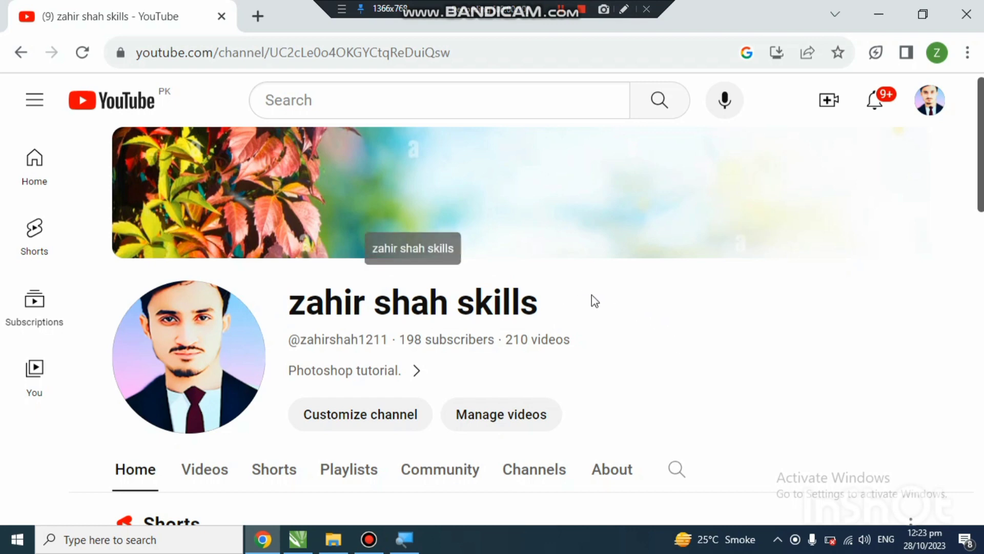
Step: Switch to CorelDRAW and draw a rectangle about 3.5 by 2.0 inches in the empty area left of the finished restaurant banner
left_click(890, 14)
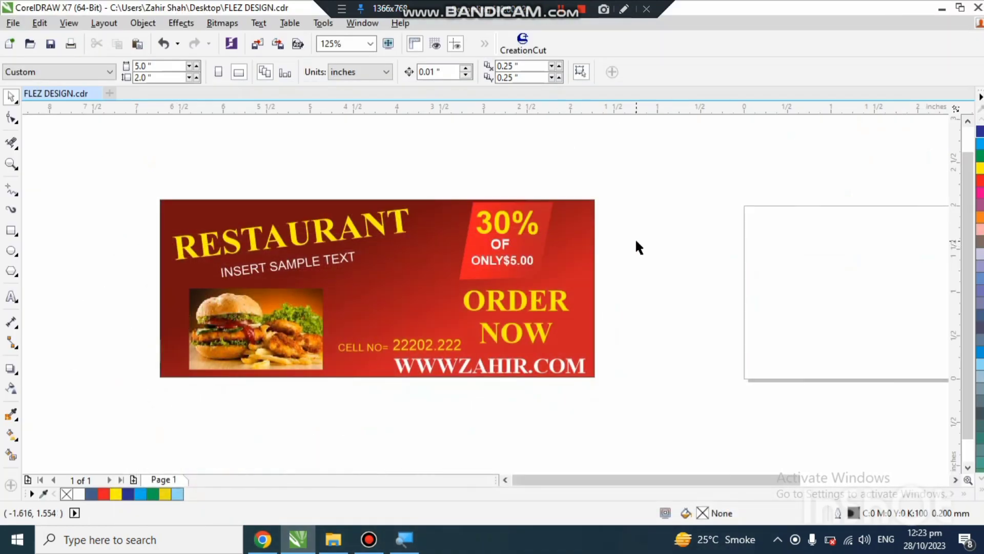
scroll(705, 231, "down", 2)
scroll(519, 253, "up", 2)
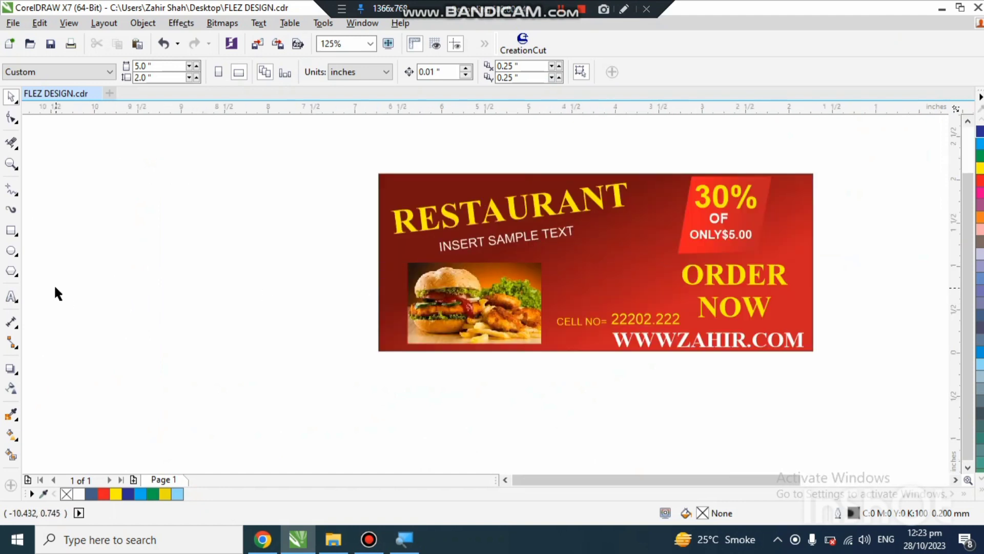
left_click(12, 231)
left_click_drag(51, 170, 358, 345)
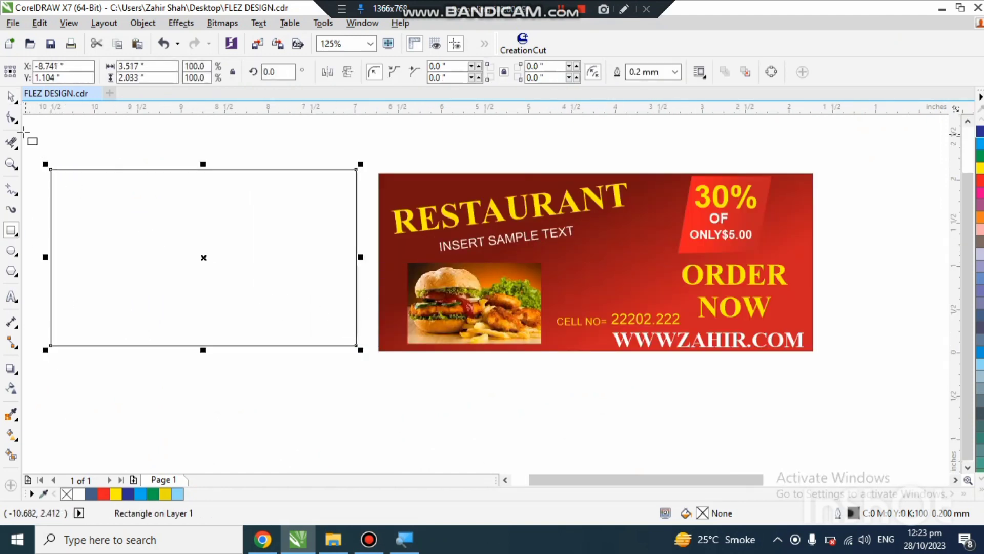
Step: Set the new rectangle's size to 5 inches wide and 2 inches high
left_click(11, 96)
double_click(153, 68)
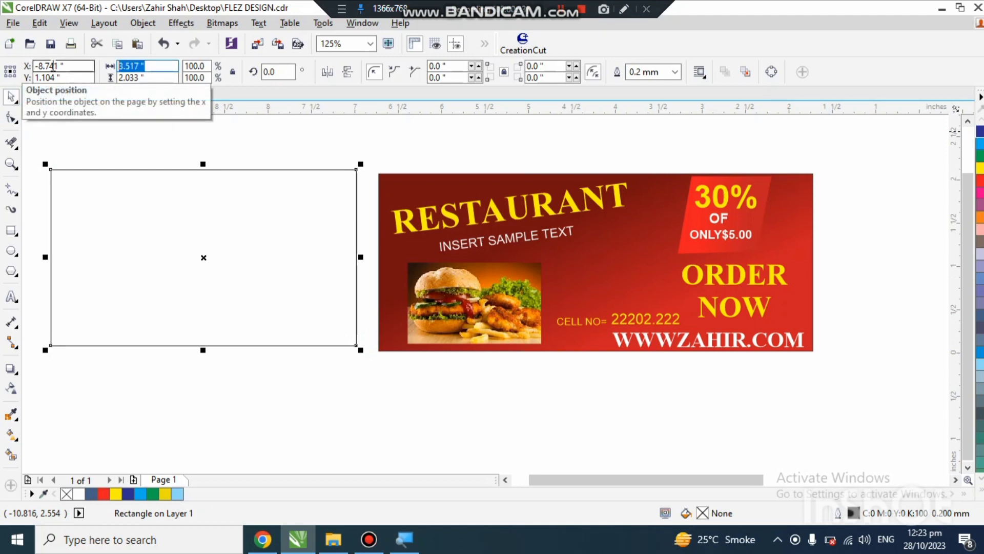
type("5")
key("Return")
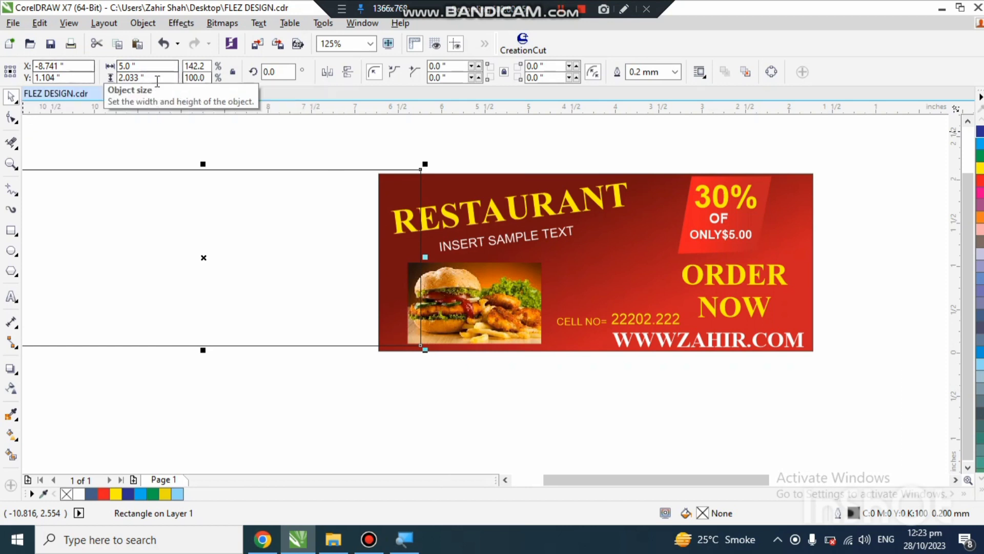
left_click_drag(154, 78, 102, 75)
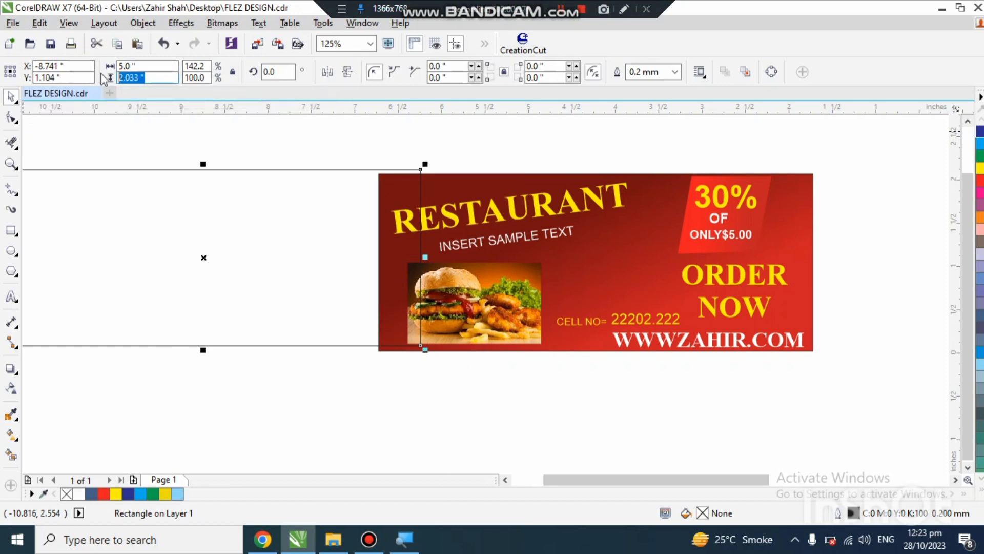
type("2")
key("Return")
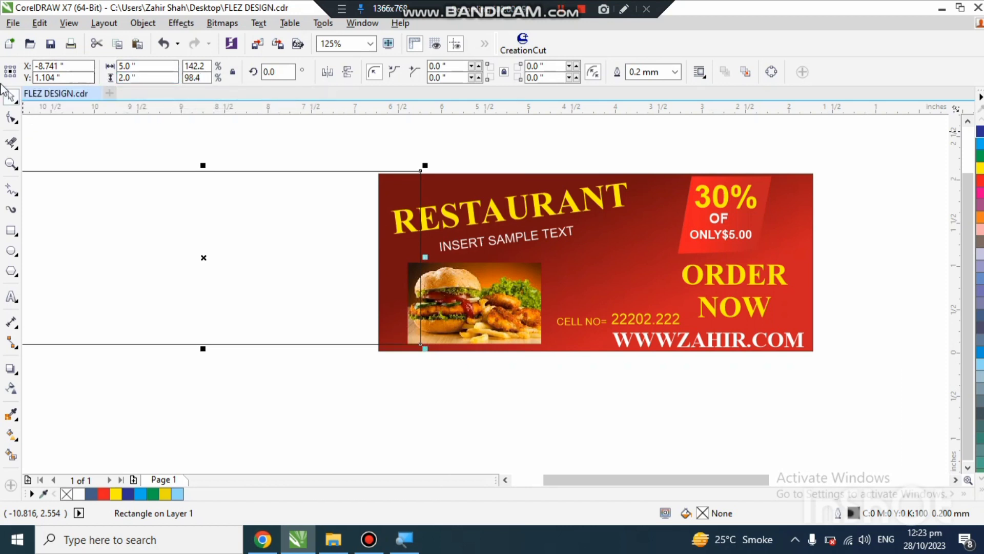
Step: Move the resized rectangle left so it sits clear of the finished restaurant banner
scroll(709, 263, "down", 2)
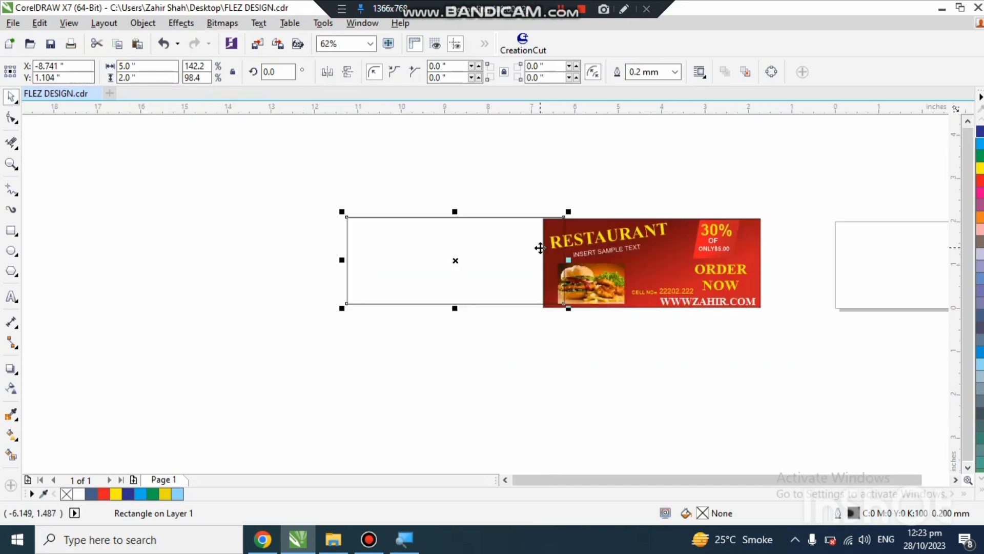
mouse_move(502, 251)
left_mouse_down()
mouse_move(452, 259)
mouse_move(500, 244)
left_mouse_up()
scroll(428, 255, "up", 2)
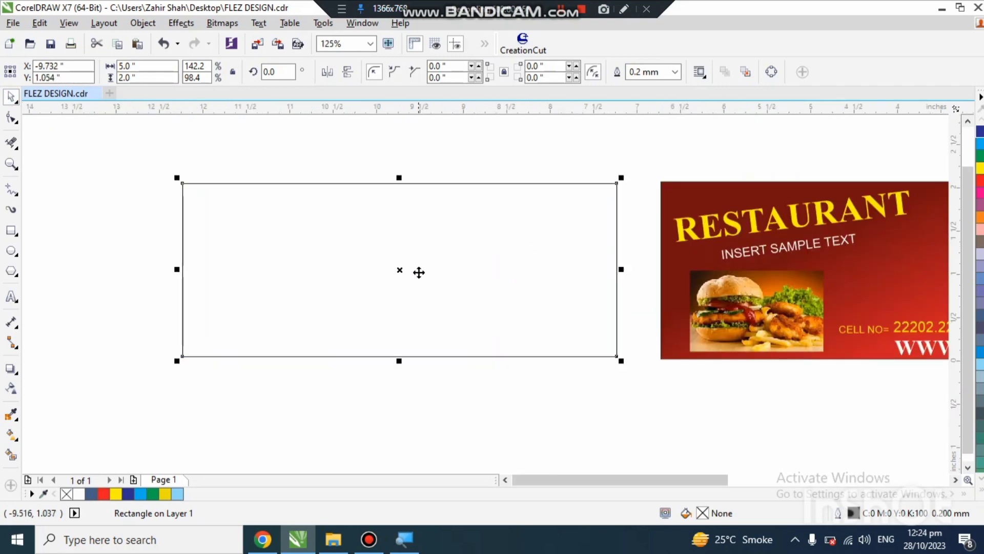
Step: Apply a horizontal linear fountain fill across the rectangle and colour its right end node red, C16 M100 Y100 K14
key("g")
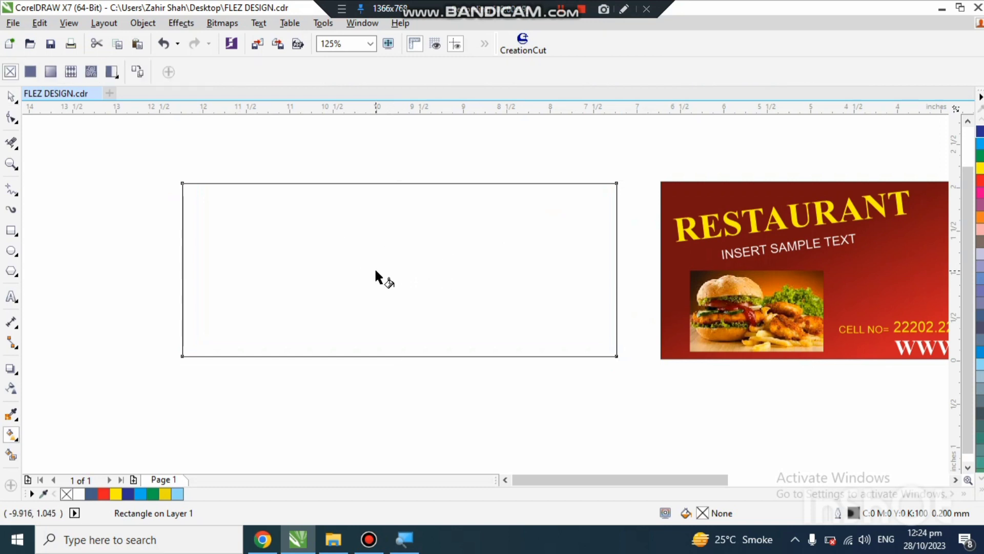
left_click_drag(189, 257, 603, 261)
left_click(575, 283)
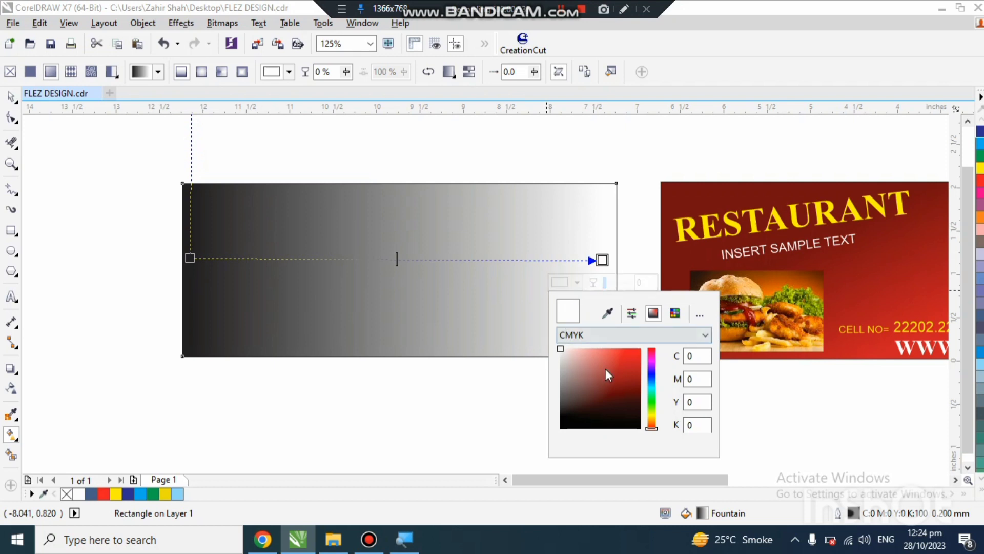
left_click_drag(605, 368, 656, 373)
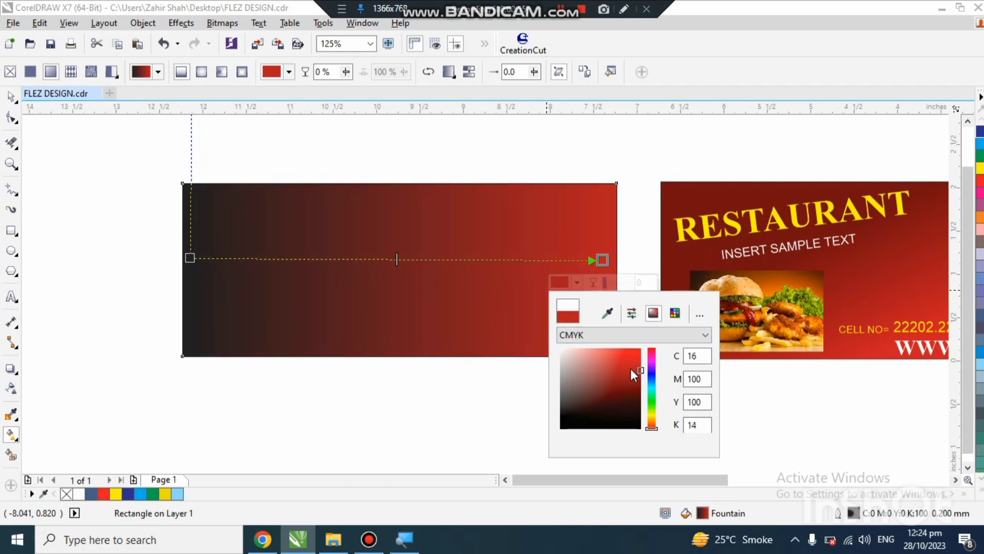
Step: Colour the left start node of the rectangle's fountain fill dark red
left_click(188, 257)
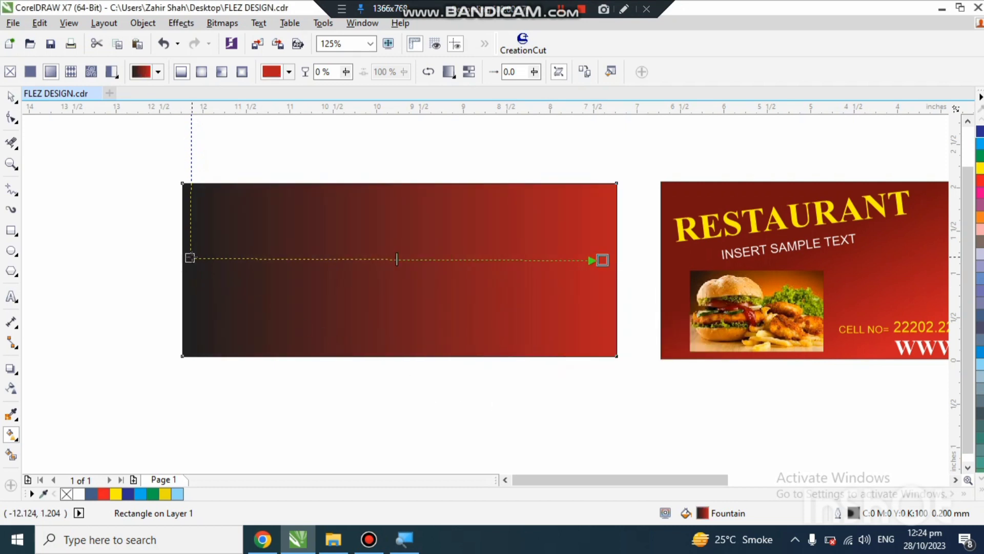
left_click(163, 280)
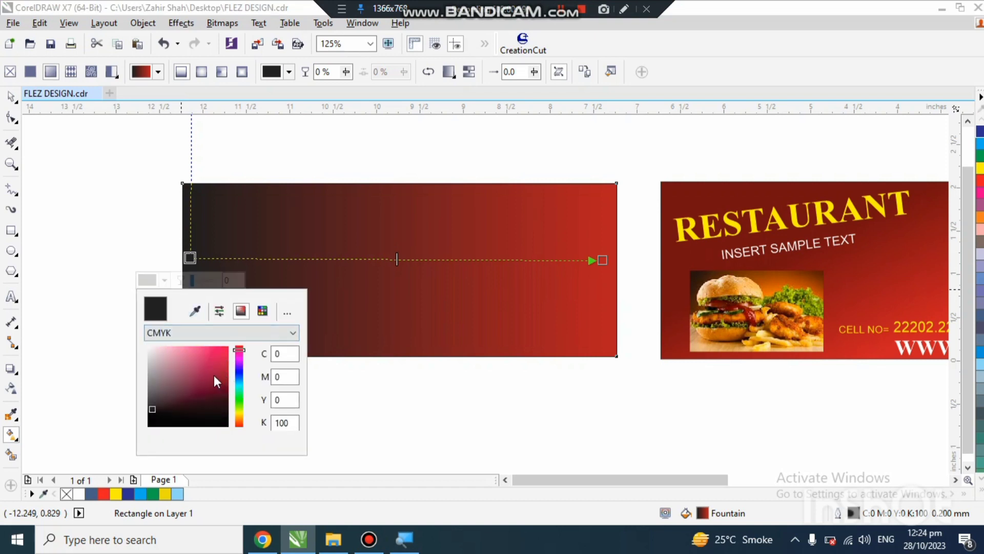
left_click_drag(214, 375, 236, 344)
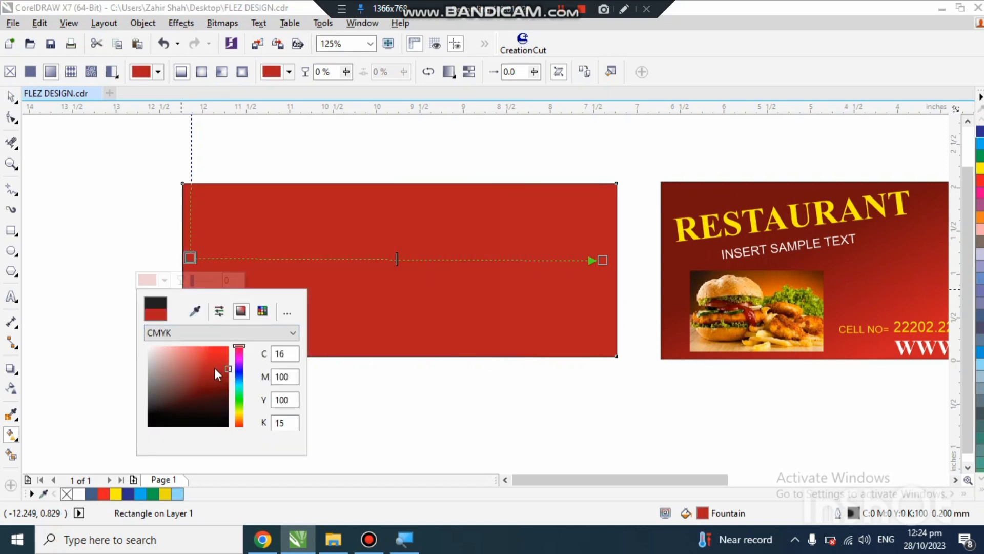
left_click(228, 373)
left_click_drag(214, 375, 230, 379)
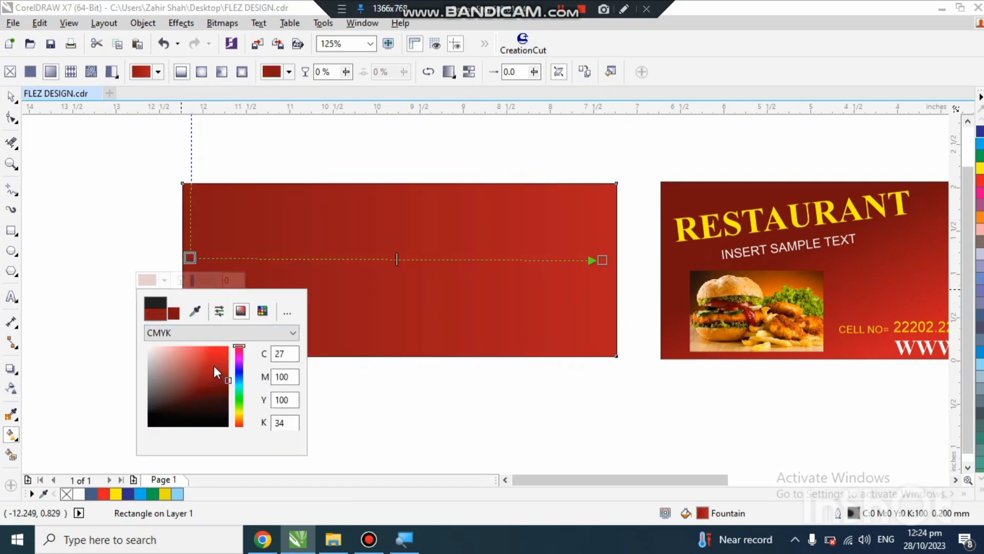
left_click(228, 387)
Step: Reposition both gradient nodes inward so the fill slants down toward the lower right, and deselect the rectangle
left_click_drag(190, 260, 322, 316)
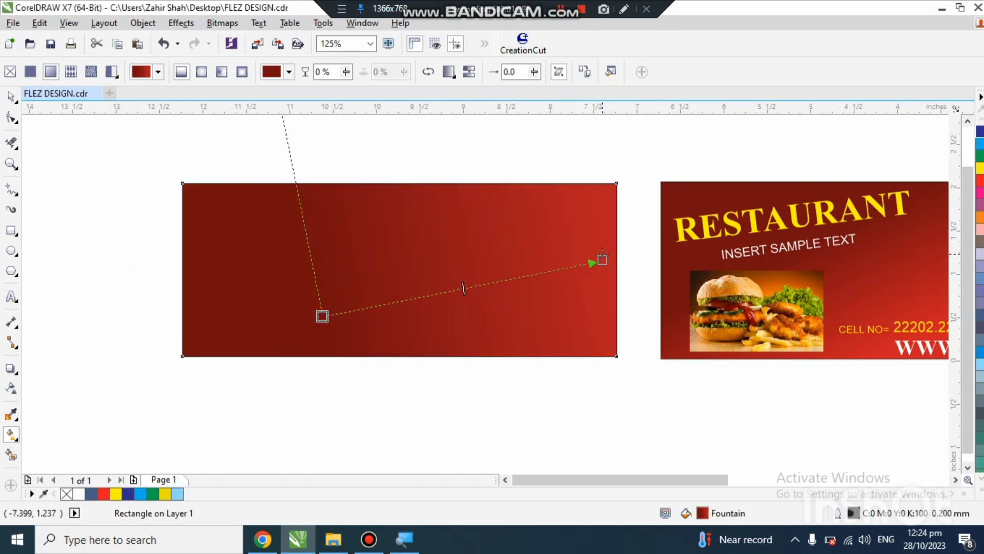
left_click_drag(602, 260, 535, 314)
left_click_drag(322, 315, 314, 242)
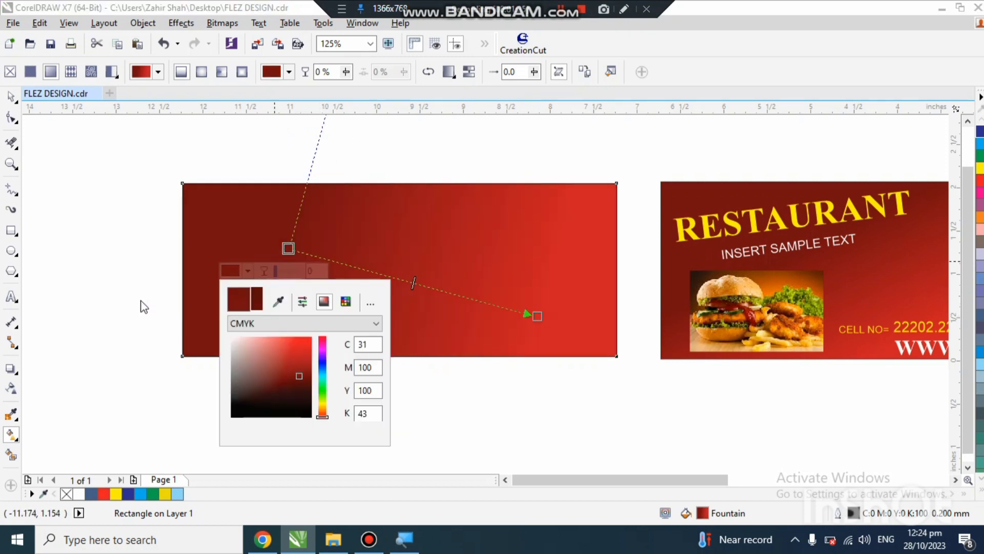
left_click(146, 297)
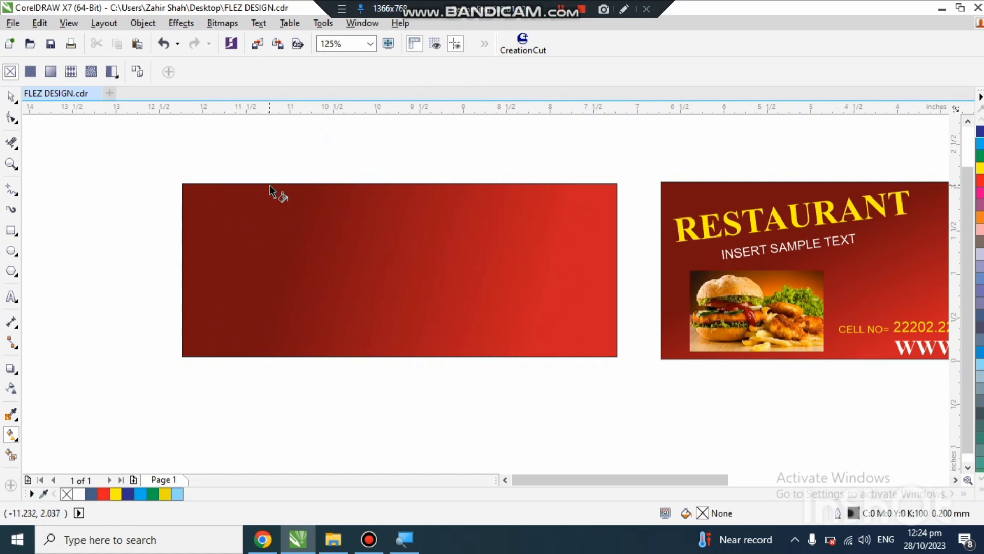
Step: Add the artistic text "RESTAURANT" in the upper left area of the red rectangle
left_click(10, 98)
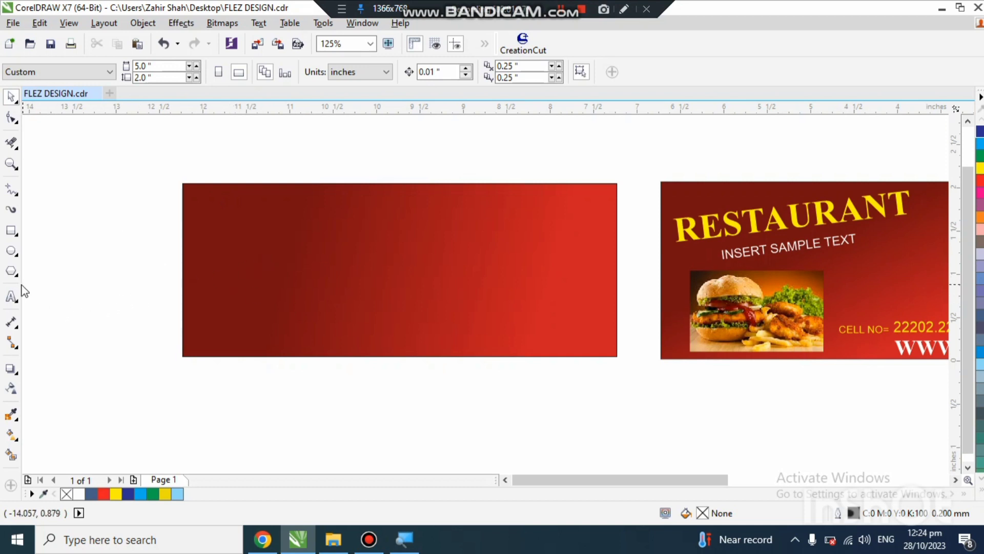
left_click(14, 303)
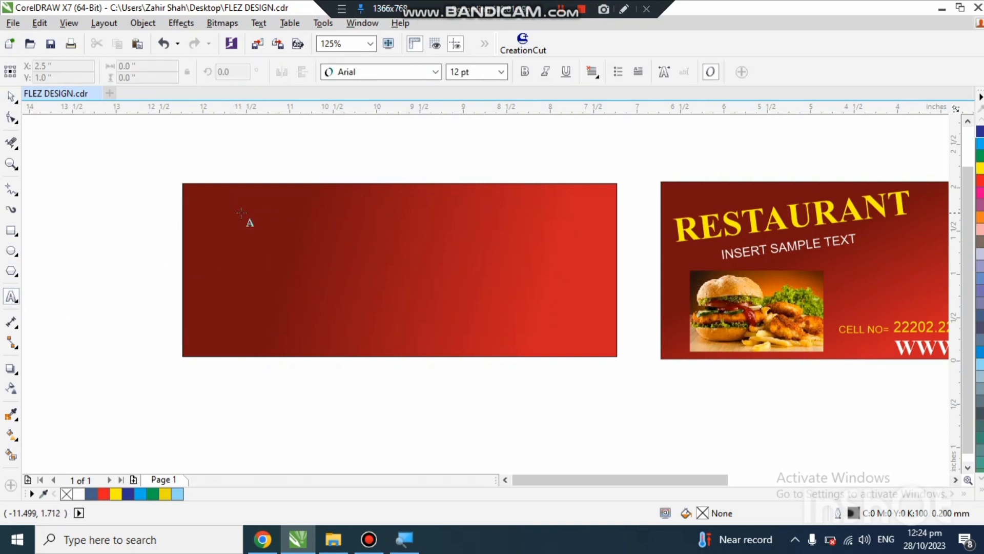
left_click(215, 231)
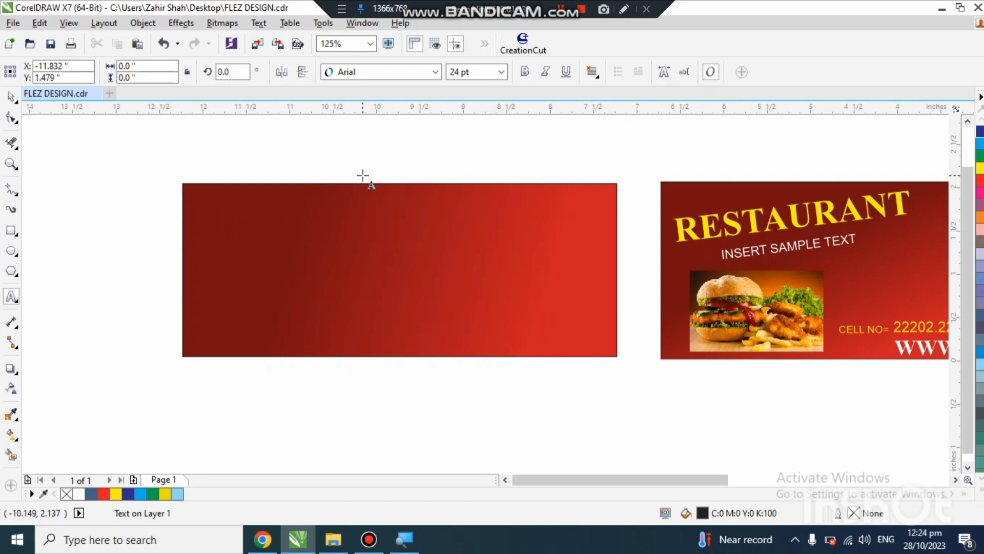
type("res")
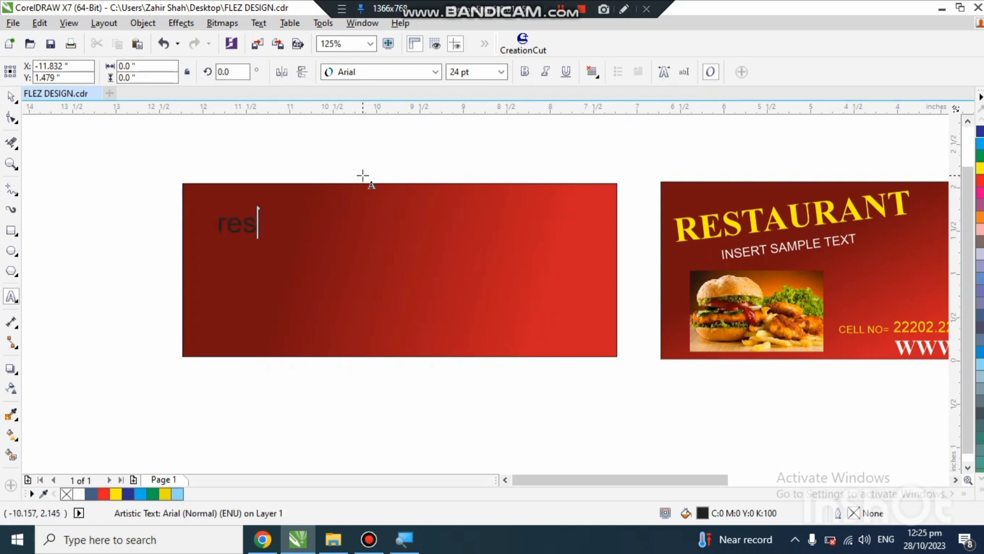
key("BackSpace")
key("BackSpace")
type("RESTAUR")
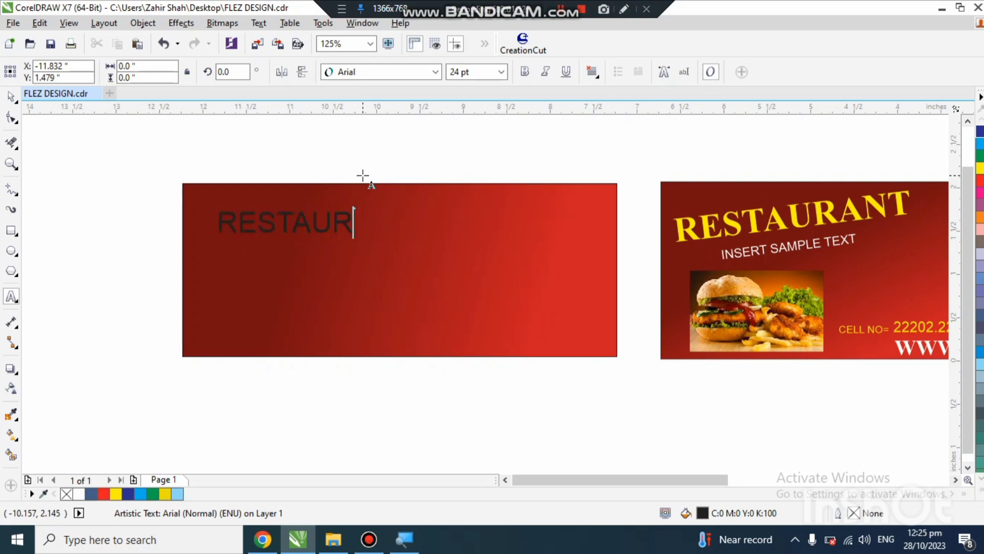
type("ANT")
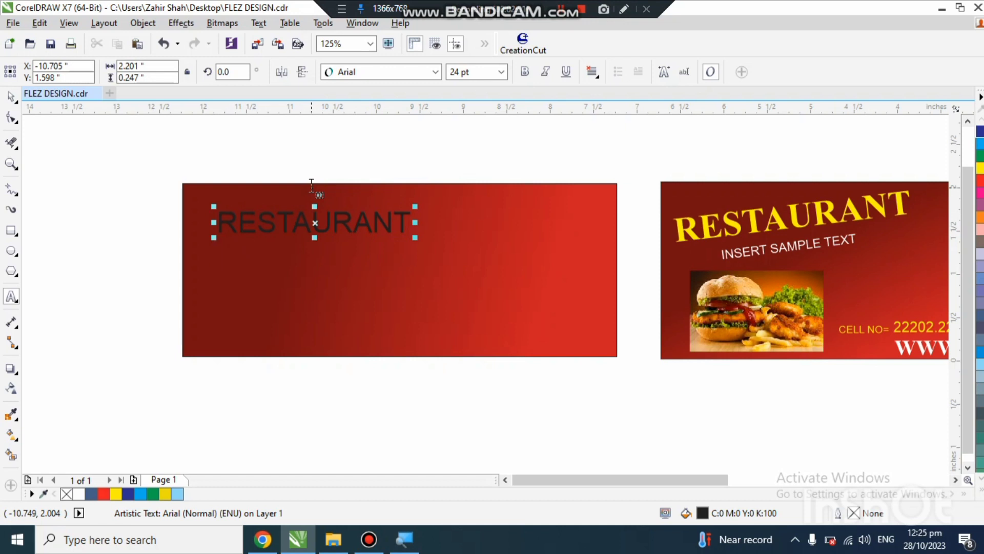
Step: Add a second line reading "INSERT SAMPLE" below RESTAURANT and finish editing the text
key("Return")
type("INSER")
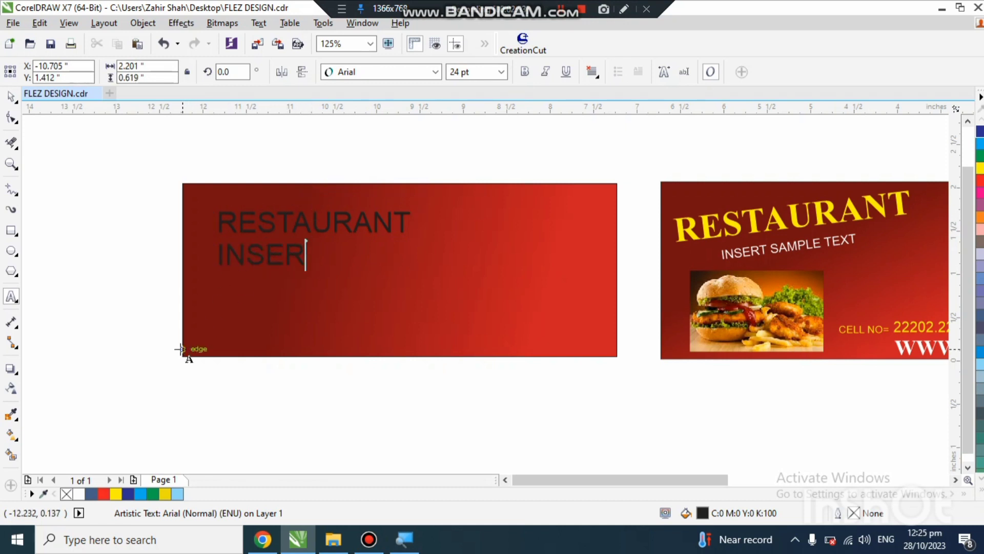
type("T SAM")
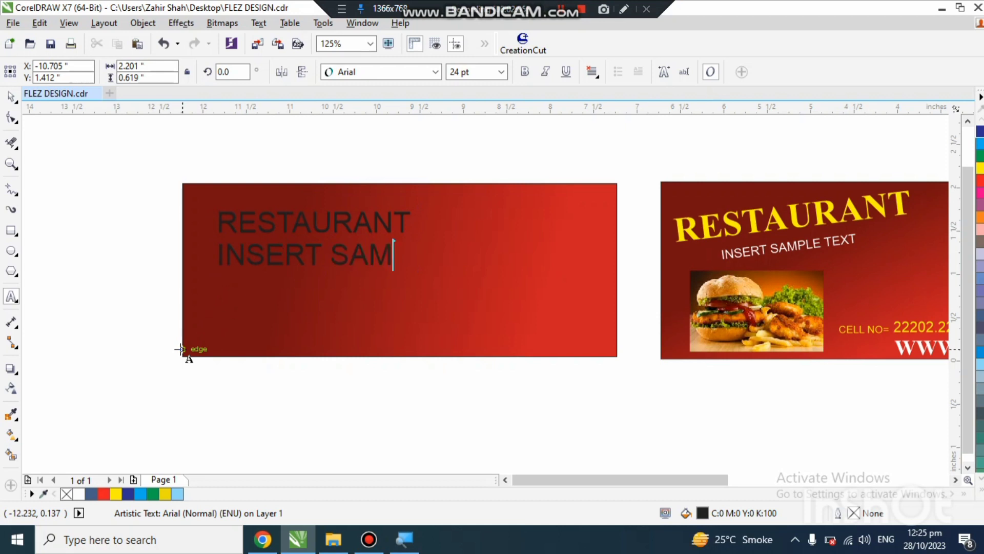
type("PLE")
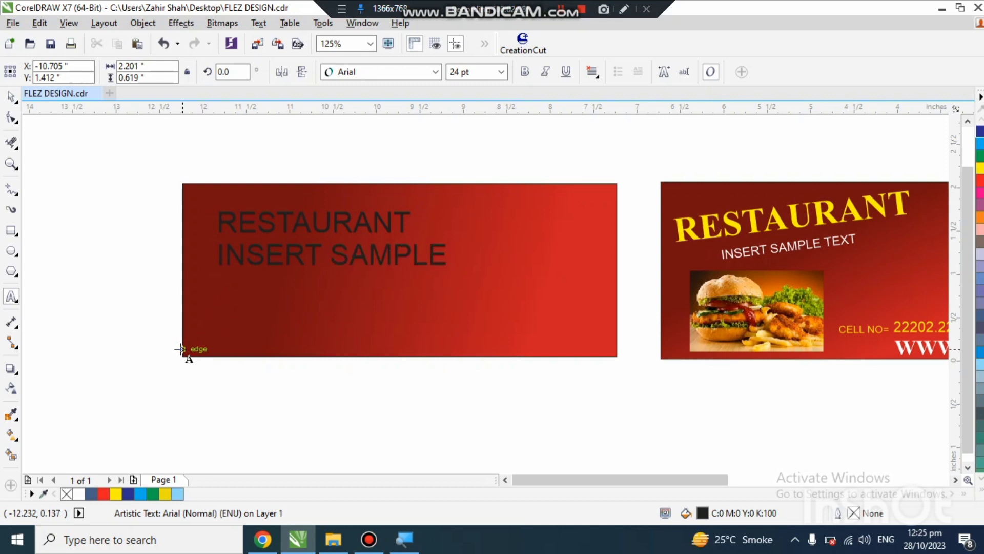
left_click(10, 96)
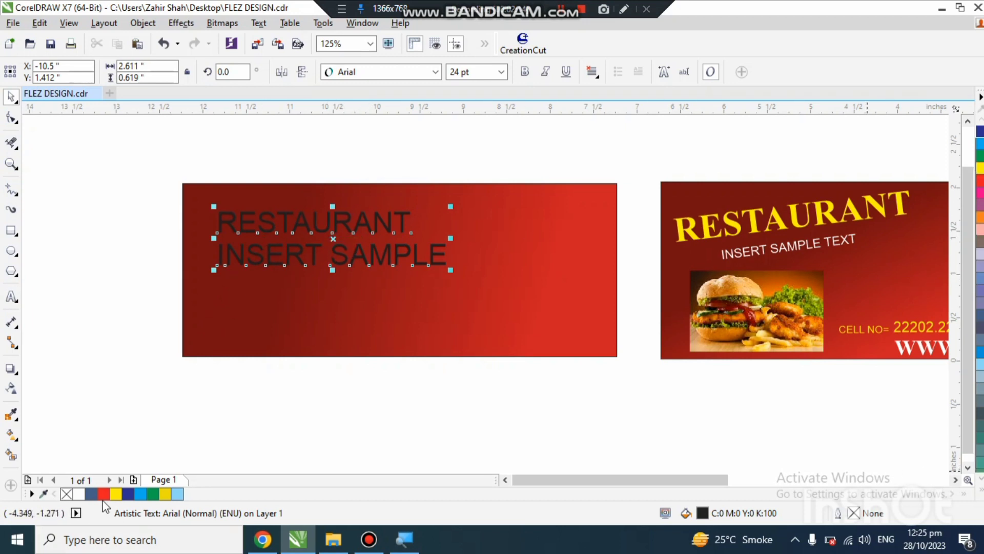
Step: Colour the two-line text Ice Blue and change its font to Times New Roman (Bold)
left_click(181, 494)
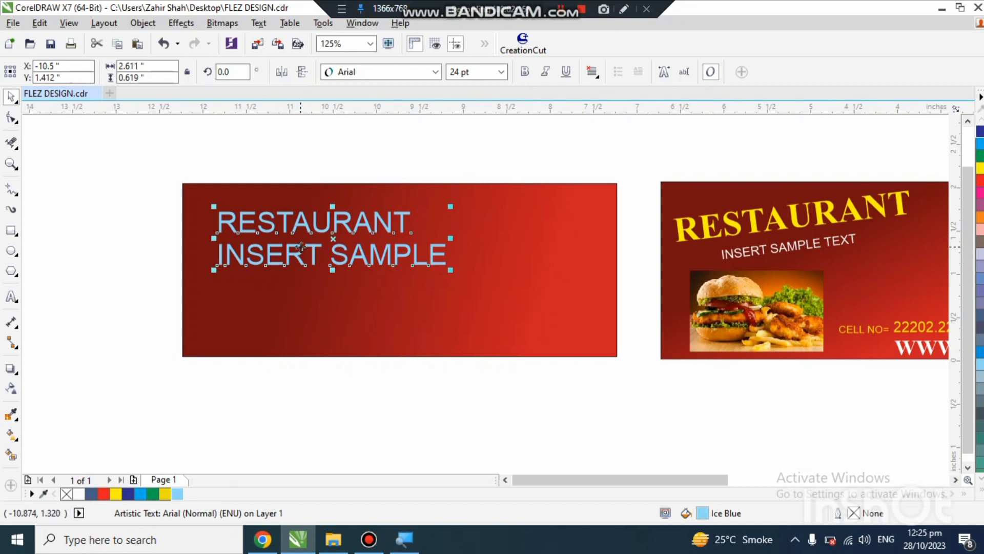
left_click(280, 266)
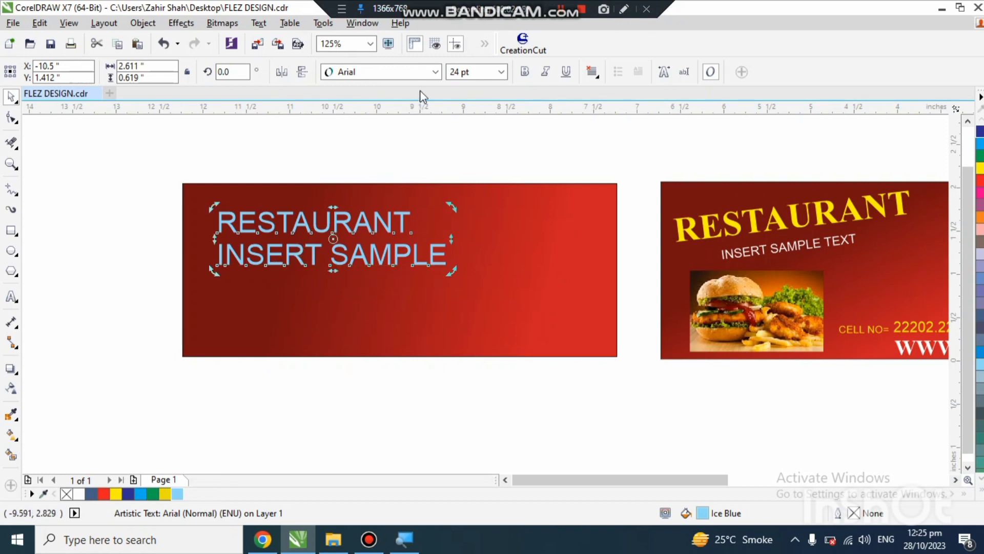
left_click(435, 72)
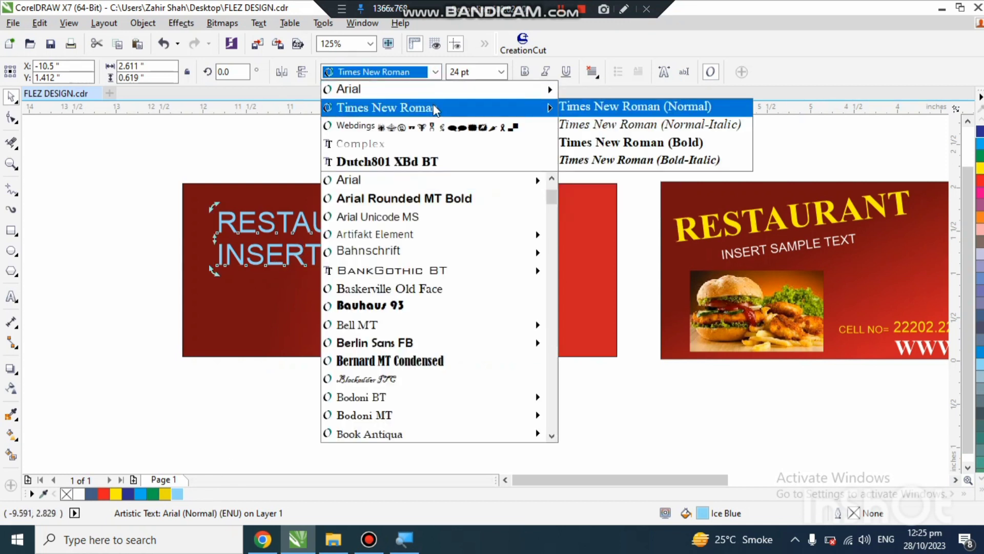
mouse_move(499, 109)
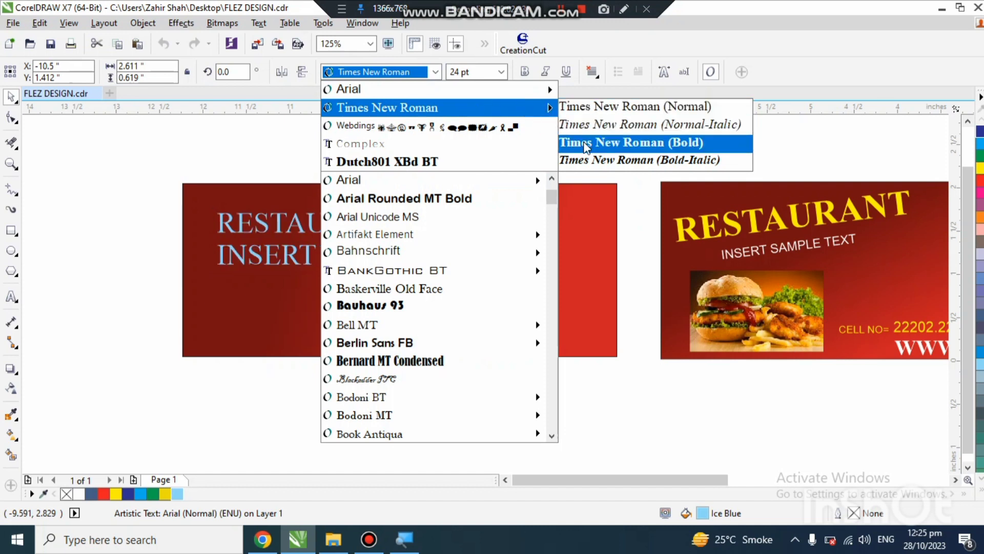
left_click(582, 142)
Step: Break the two-line text apart into separate lines and put the RESTAURANT line into rotate mode
left_click(402, 258)
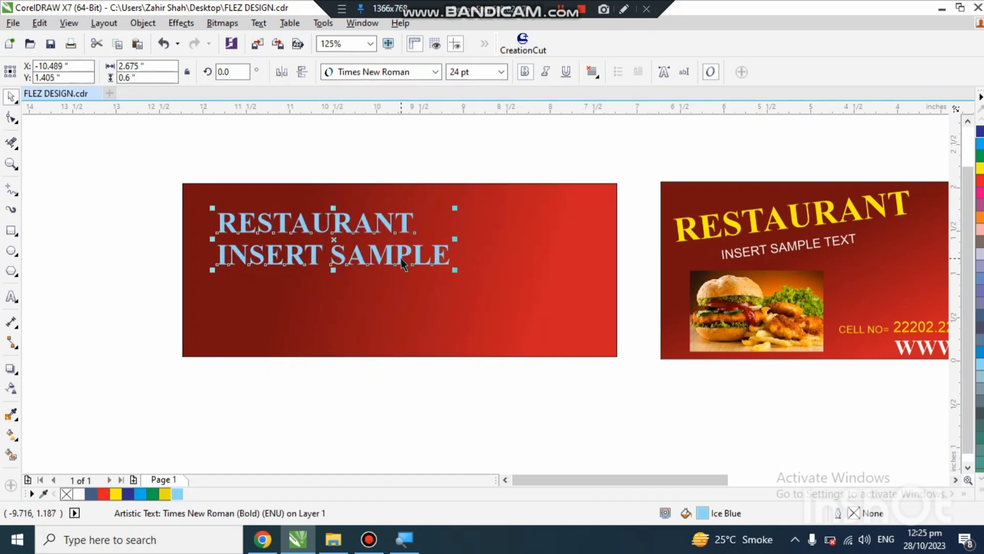
key("ctrl+k")
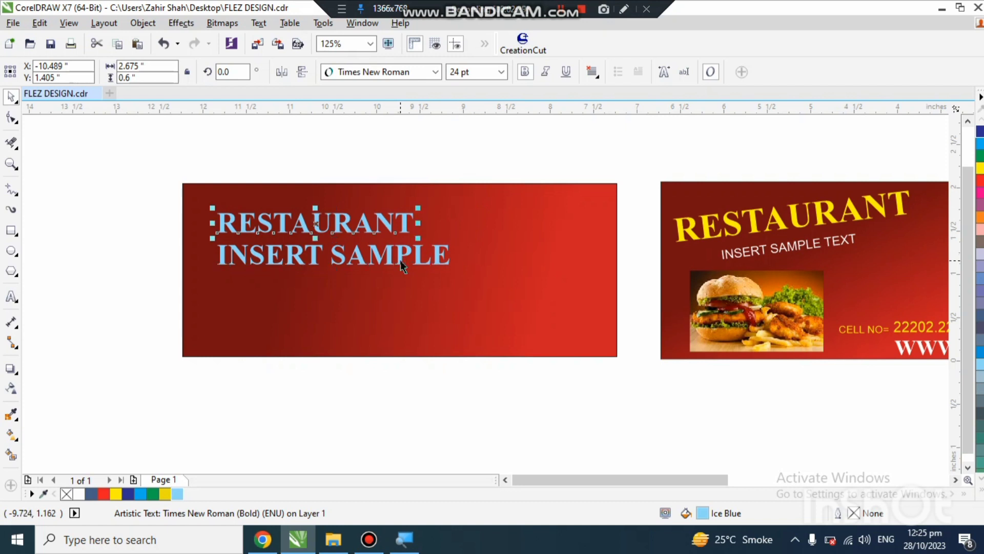
left_click(408, 228)
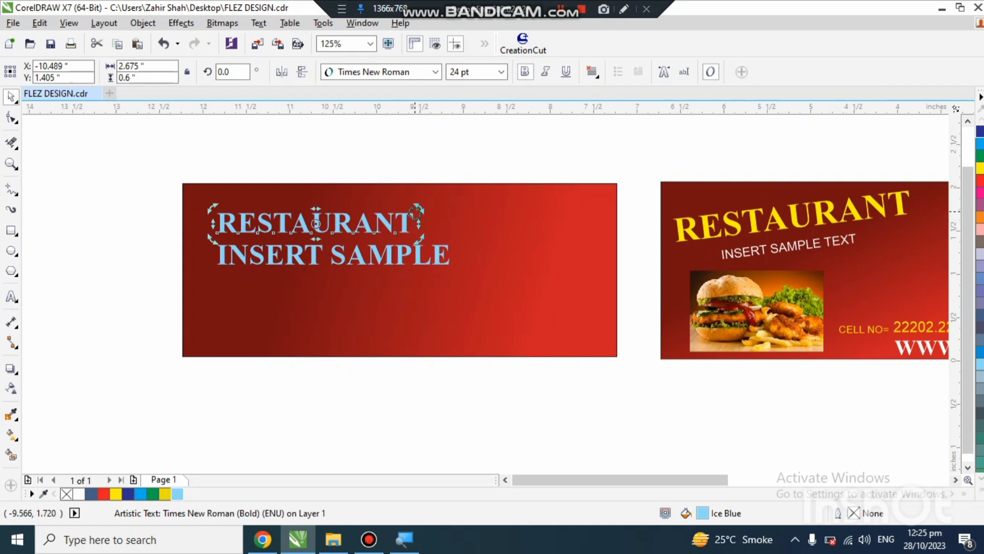
Step: Rotate the RESTAURANT line about 13.4 degrees counterclockwise and move it into the banner's upper left corner
mouse_move(416, 203)
left_mouse_down()
mouse_move(413, 182)
mouse_move(409, 196)
left_mouse_up()
left_click(363, 217)
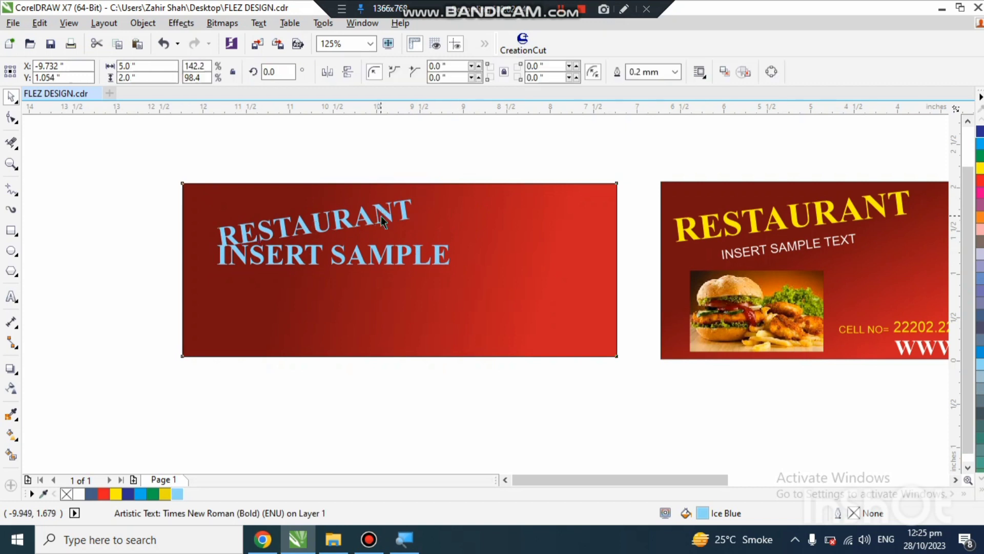
mouse_move(362, 217)
left_mouse_down()
mouse_move(370, 208)
mouse_move(361, 204)
mouse_move(405, 205)
mouse_move(397, 186)
mouse_move(369, 205)
left_mouse_up()
key("ctrl+z")
left_click(385, 211)
left_click(367, 206)
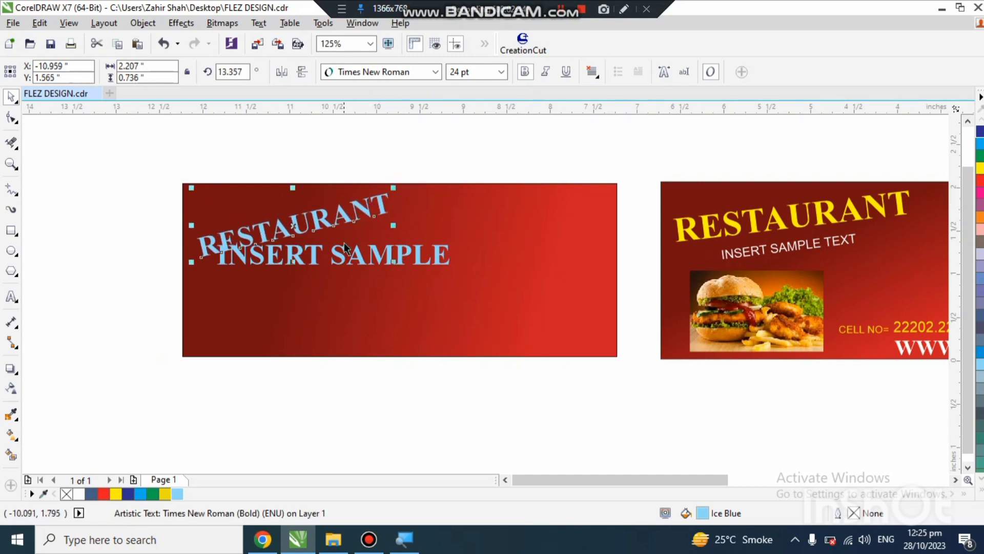
Step: Move the INSERT SAMPLE line slightly down, clear of RESTAURANT, and scale it down to about 16 pt
double_click(309, 257)
mouse_move(309, 257)
left_mouse_down()
mouse_move(322, 263)
mouse_move(312, 258)
mouse_move(318, 271)
left_mouse_up()
left_click(11, 98)
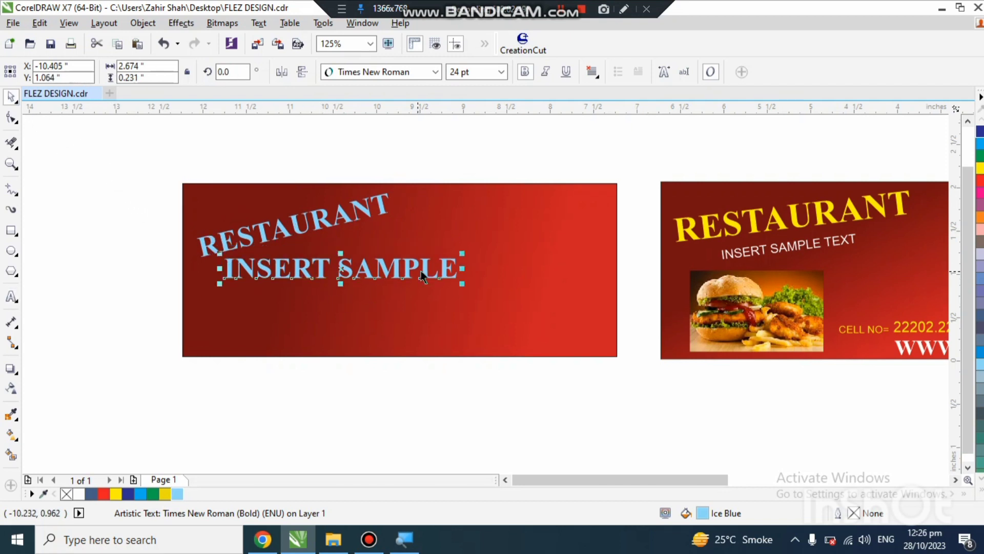
left_click_drag(464, 253, 421, 260)
Step: Rotate the INSERT SAMPLE line about 14 degrees counterclockwise so it slants like RESTAURANT, leaving the background rectangle in place
left_click(364, 271)
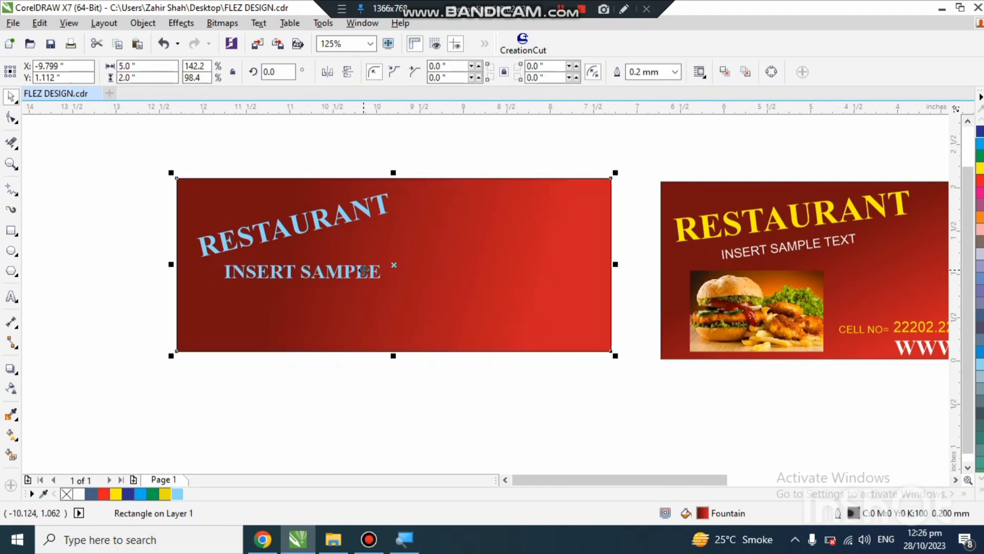
left_click_drag(364, 270, 370, 276)
left_click(368, 270)
left_click(369, 274)
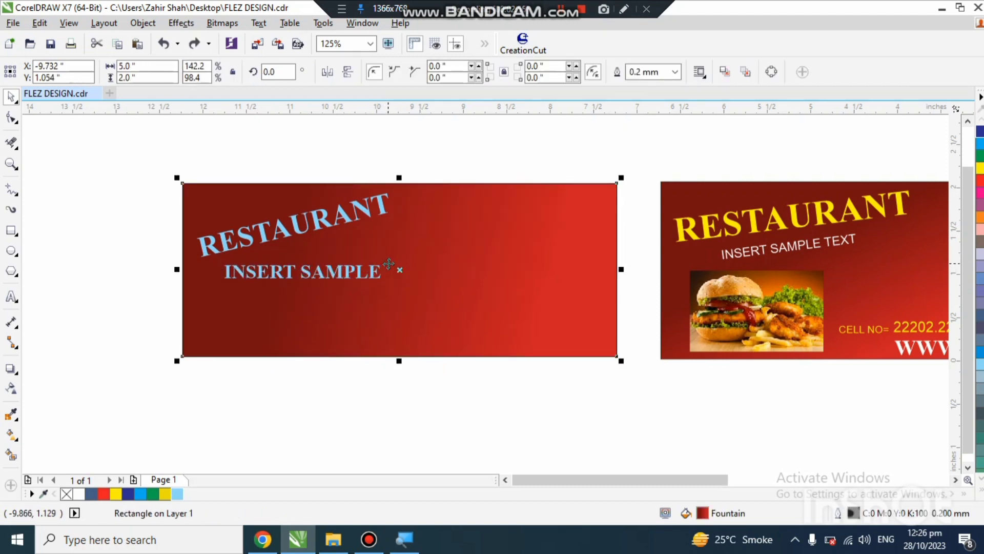
left_click(373, 272)
left_click(373, 272)
left_click_drag(386, 260, 337, 272)
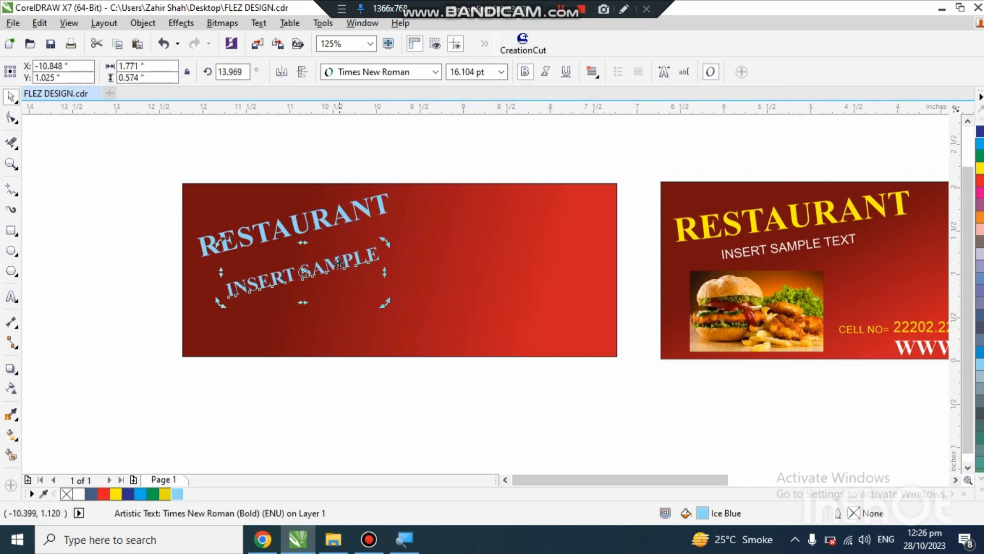
Step: Move the slanted INSERT SAMPLE line up so it sits directly beneath RESTAURANT
double_click(340, 259)
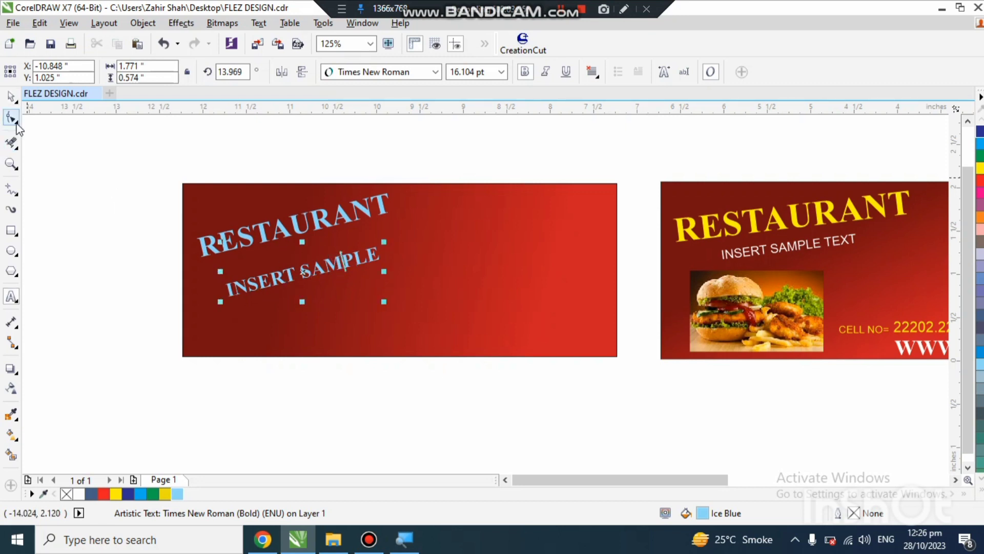
left_click(10, 96)
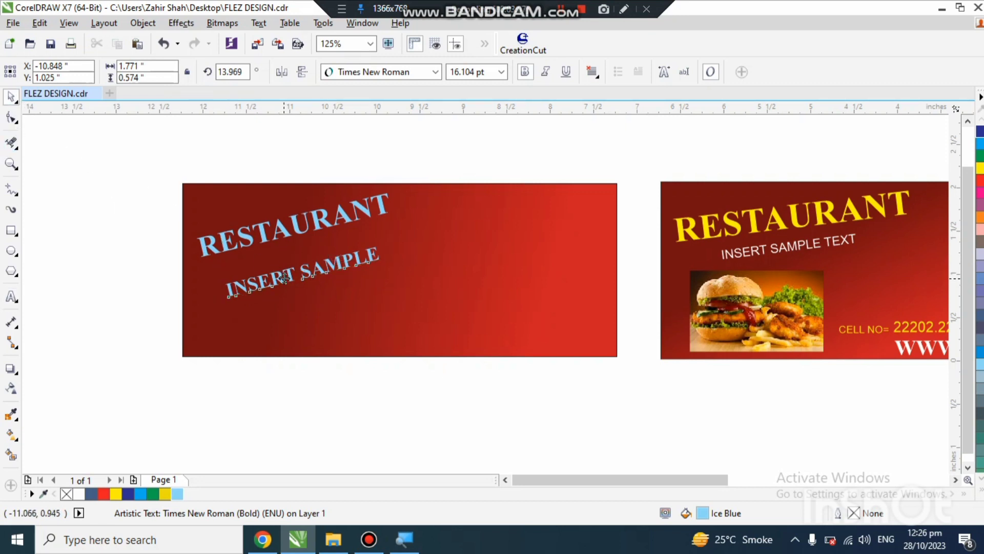
left_click_drag(286, 283, 288, 262)
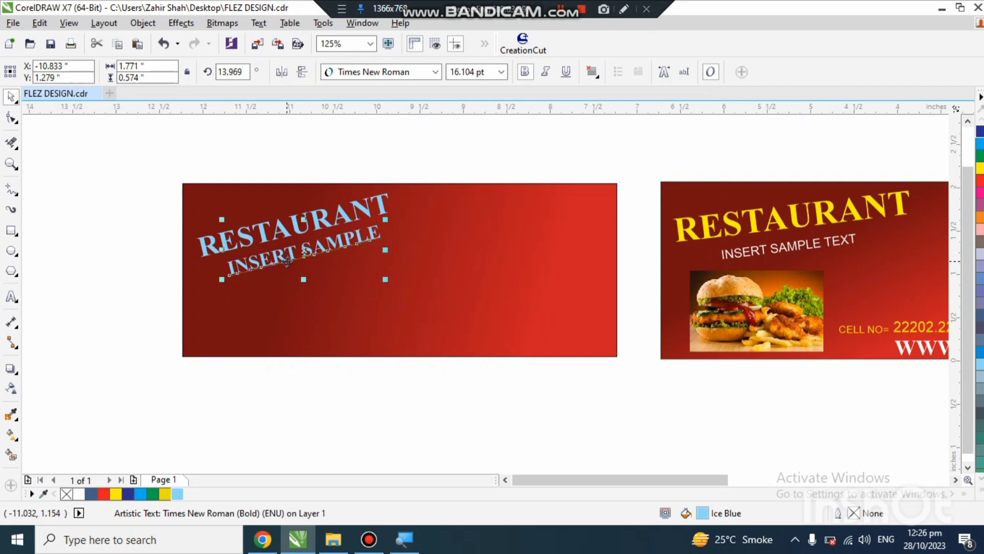
left_click(144, 312)
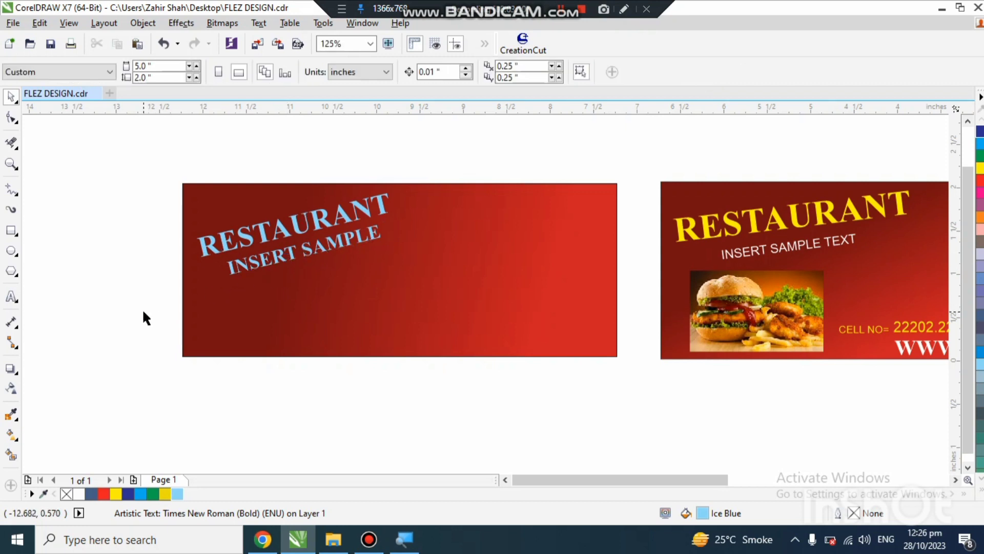
Step: Fill the RESTAURANT text with yellow
left_click(247, 240)
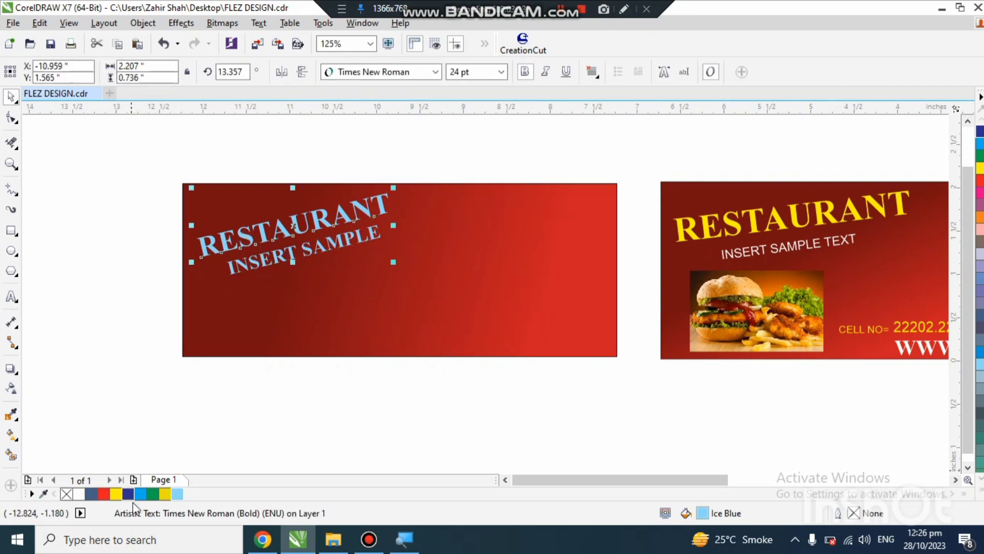
left_click(116, 494)
left_click(167, 377)
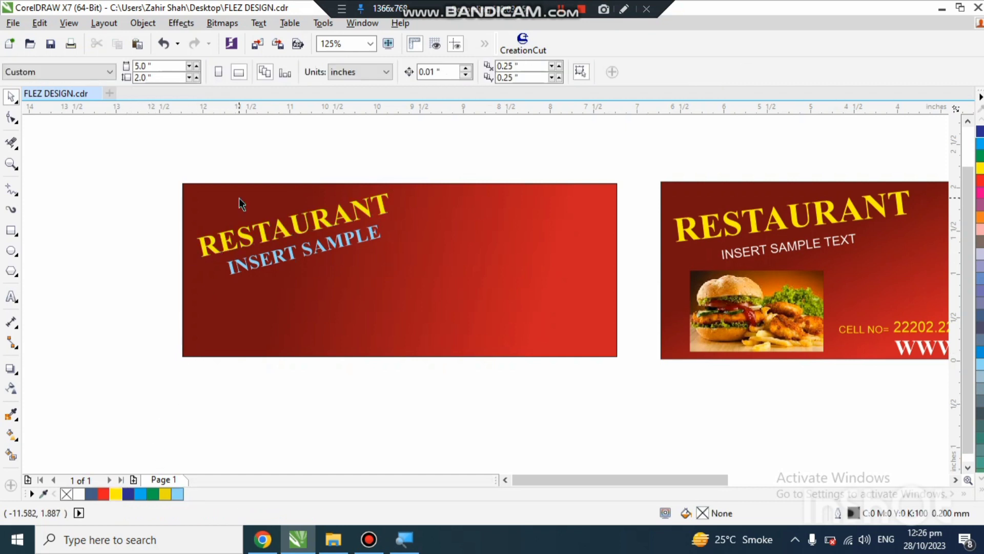
Step: Draw a rectangle about 0.98 by 0.89 inches near the banner's upper edge, to the right of RESTAURANT
scroll(179, 241, "down", 2)
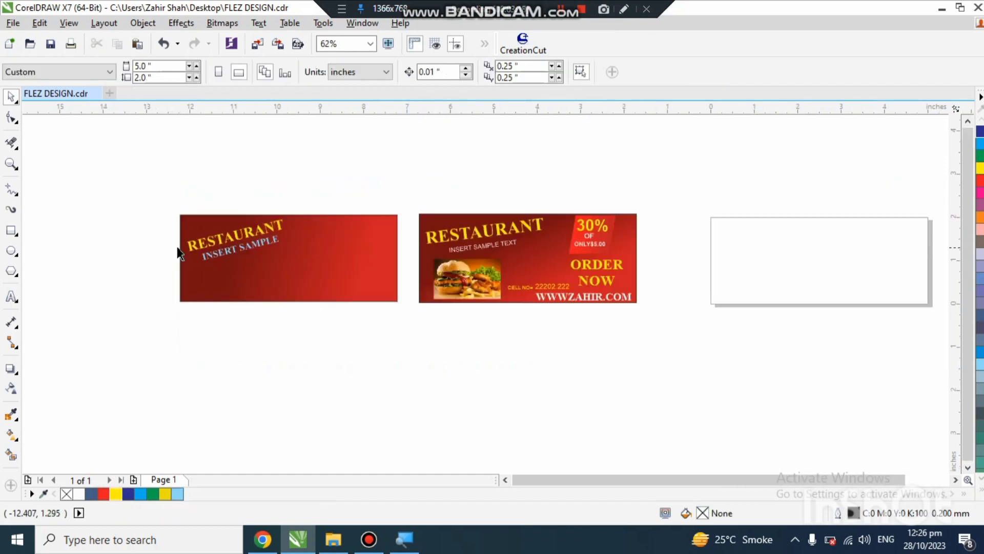
scroll(249, 257, "up", 2)
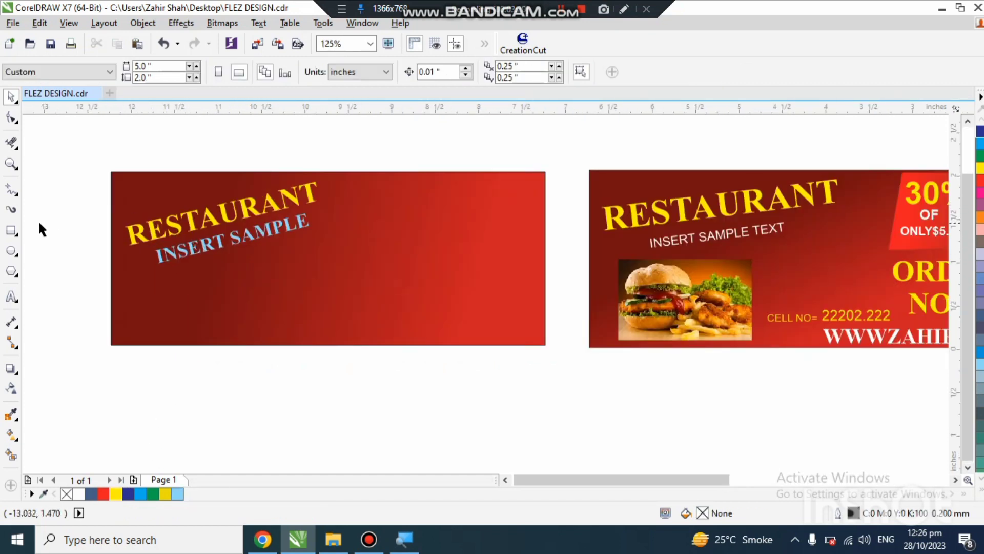
left_click(12, 230)
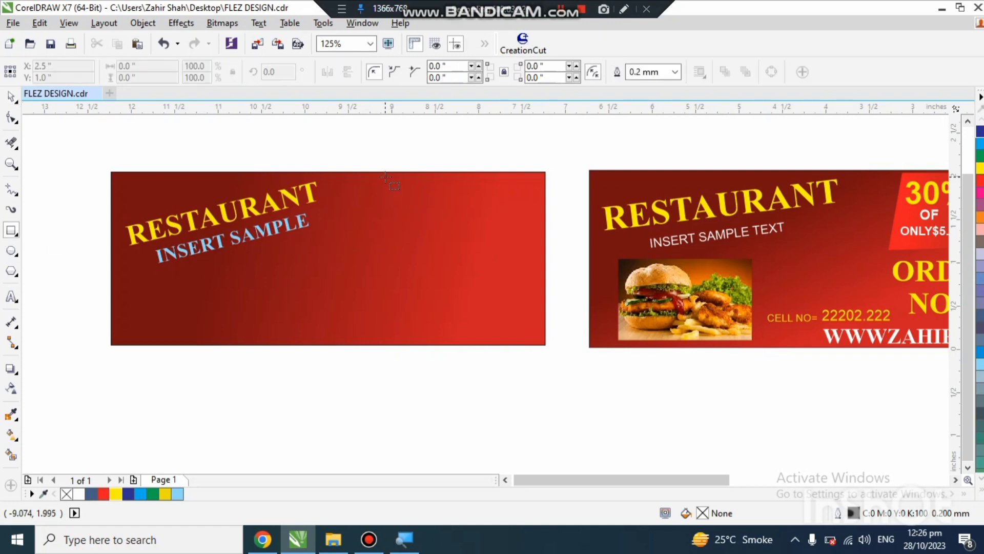
mouse_move(385, 177)
left_mouse_down()
mouse_move(460, 246)
mouse_move(482, 249)
mouse_move(462, 251)
mouse_move(470, 254)
left_mouse_up()
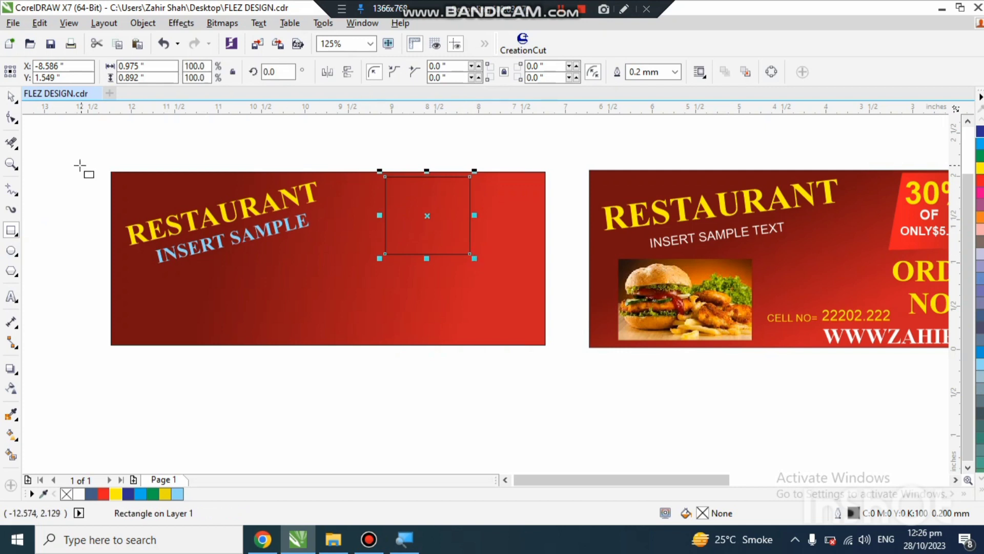
Step: Convert the small rectangle to curves so its corner nodes can be edited
left_click(11, 117)
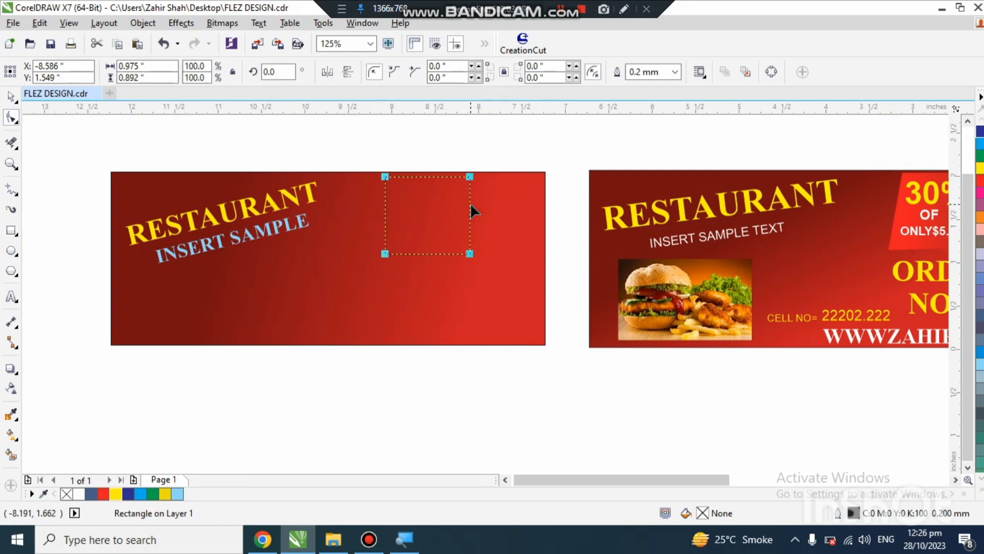
right_click(380, 177)
key("Escape")
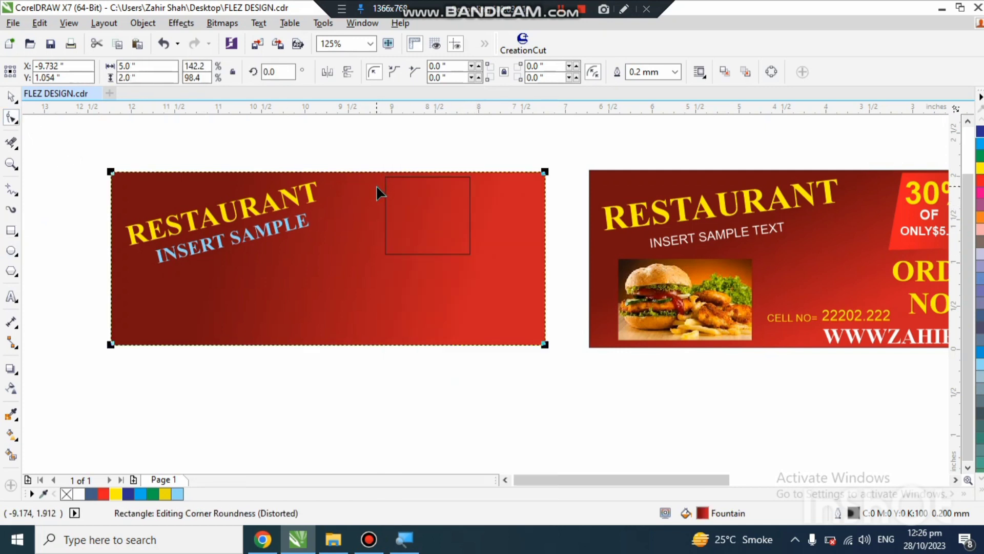
right_click(384, 180)
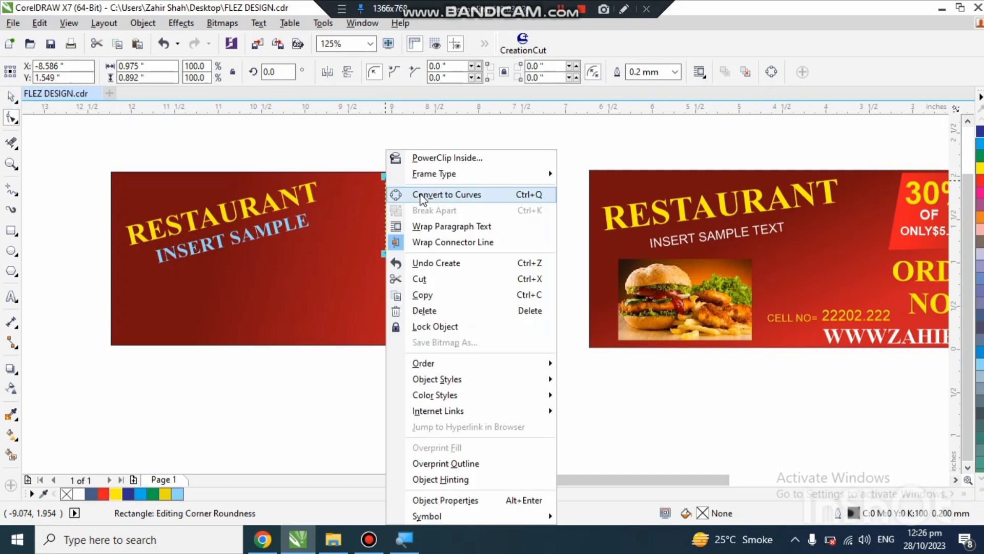
left_click(446, 194)
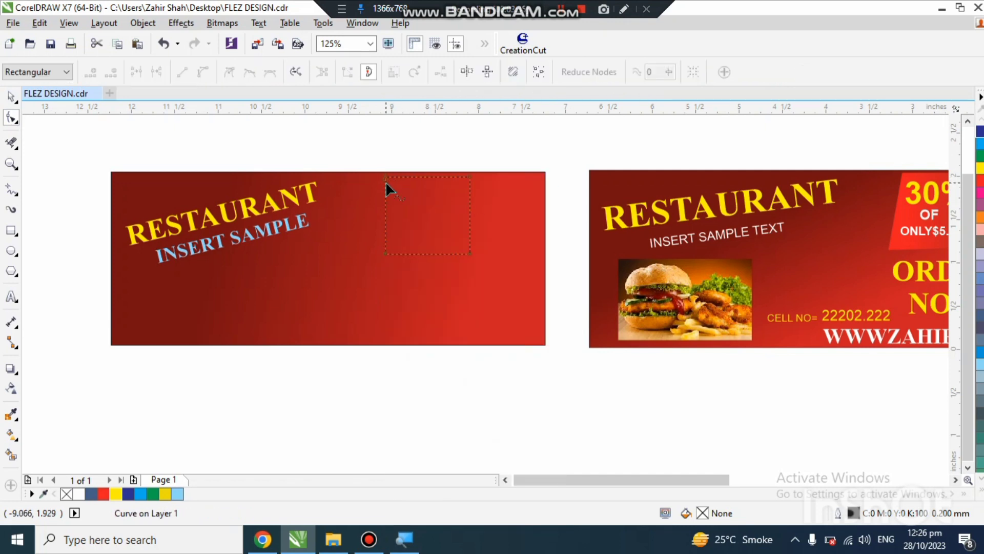
Step: Reshape the small rectangle's corner nodes into a right-leaning parallelogram whose upper side lies on the banner's upper edge
left_click_drag(385, 180, 402, 170)
scroll(402, 171, "up", 3)
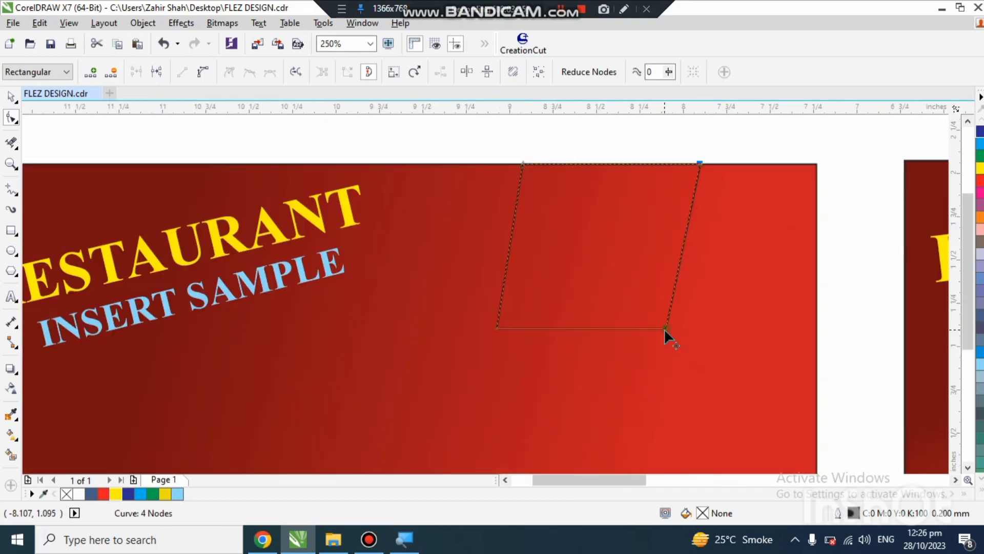
left_click_drag(664, 328, 648, 325)
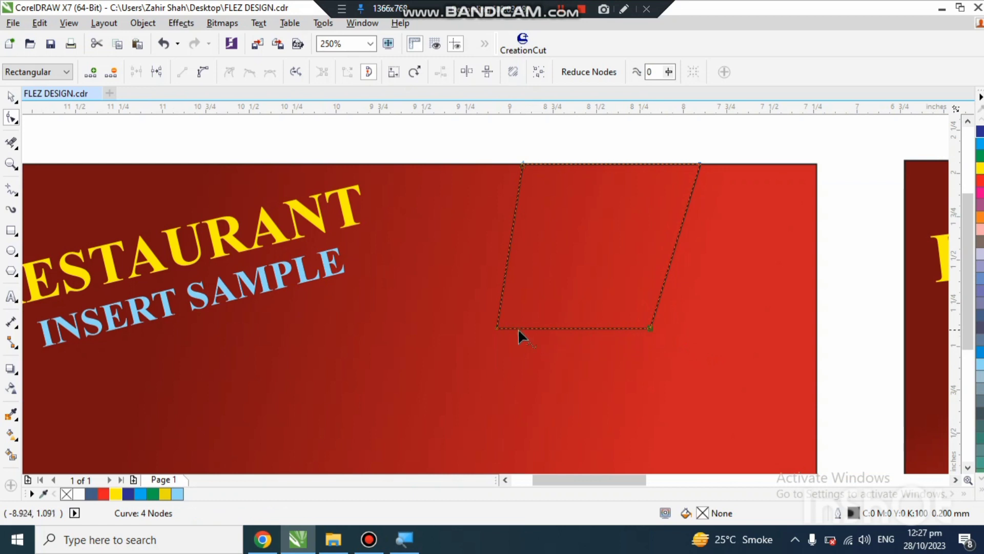
left_click_drag(496, 328, 479, 328)
left_click(12, 97)
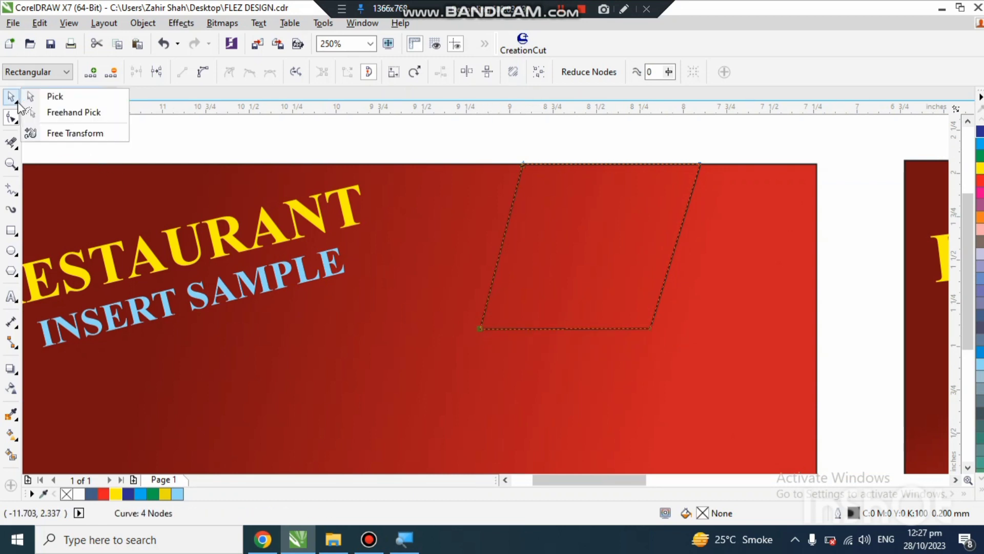
Step: Fill the parallelogram with solid Red
left_click(102, 494)
left_click(103, 494)
scroll(398, 261, "down", 2)
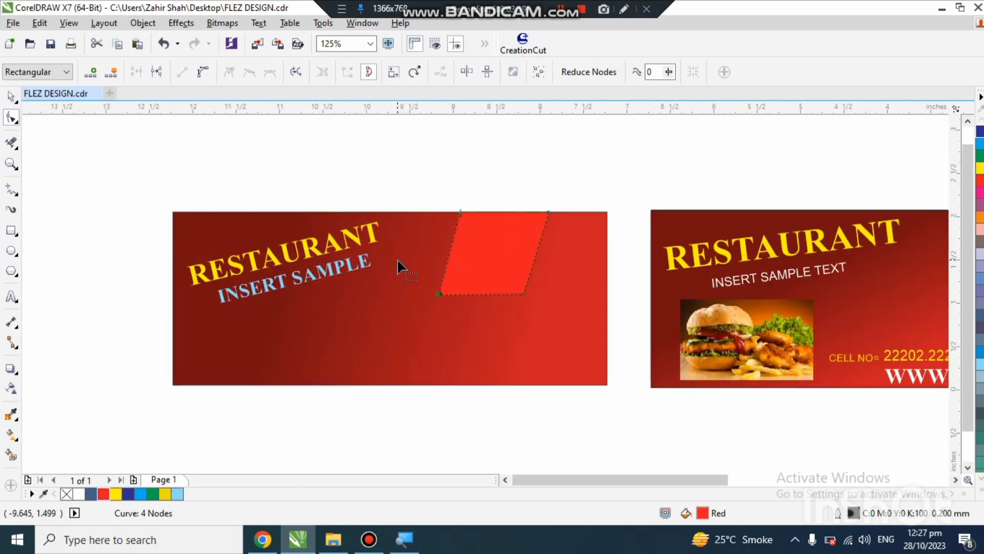
scroll(389, 259, "down", 1)
scroll(463, 267, "up", 1)
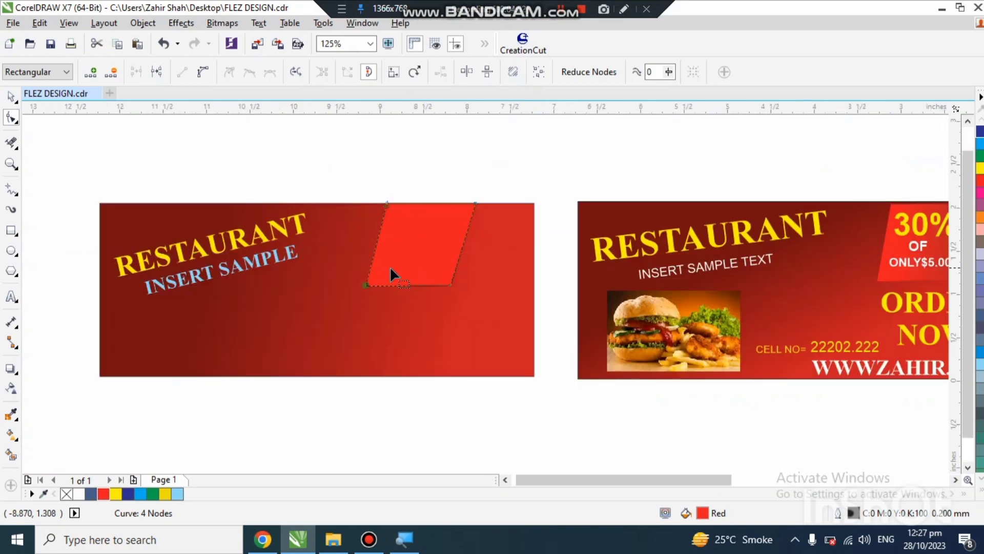
Step: Apply a linear fountain fill across the parallelogram from red to a darker red of C 18, M 100, Y 100, K 14
key("g")
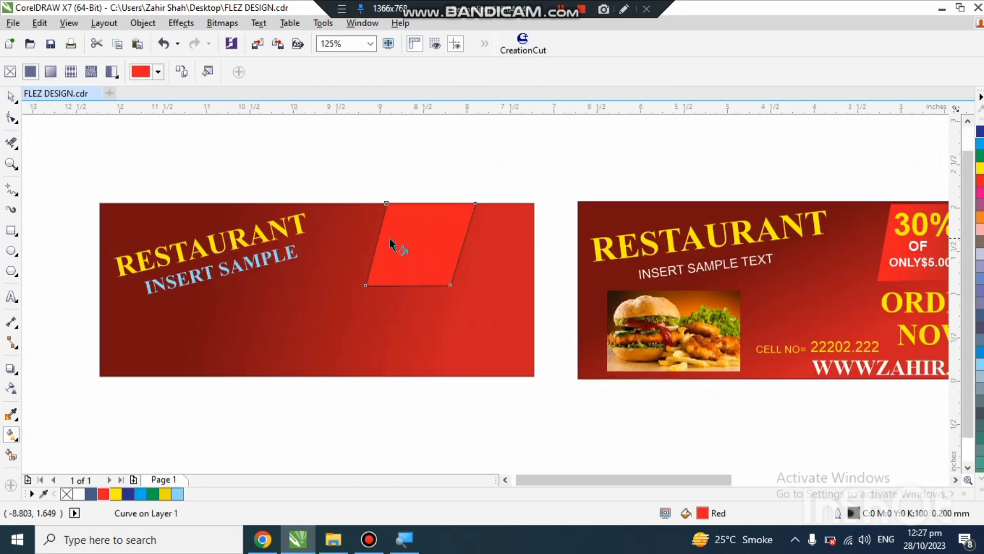
left_click_drag(384, 238, 442, 245)
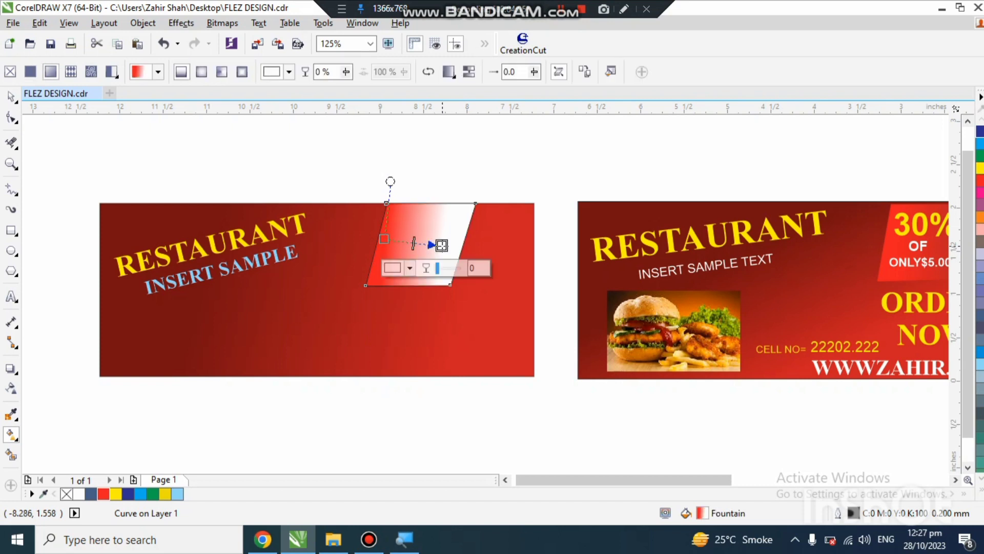
left_click(409, 269)
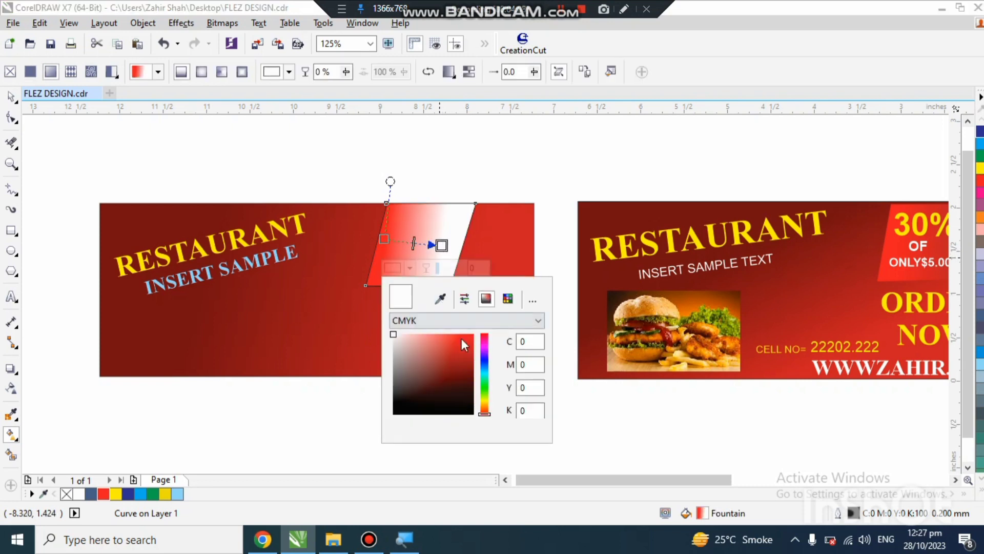
left_click(461, 341)
mouse_move(459, 344)
left_mouse_down()
mouse_move(461, 334)
mouse_move(474, 356)
left_mouse_up()
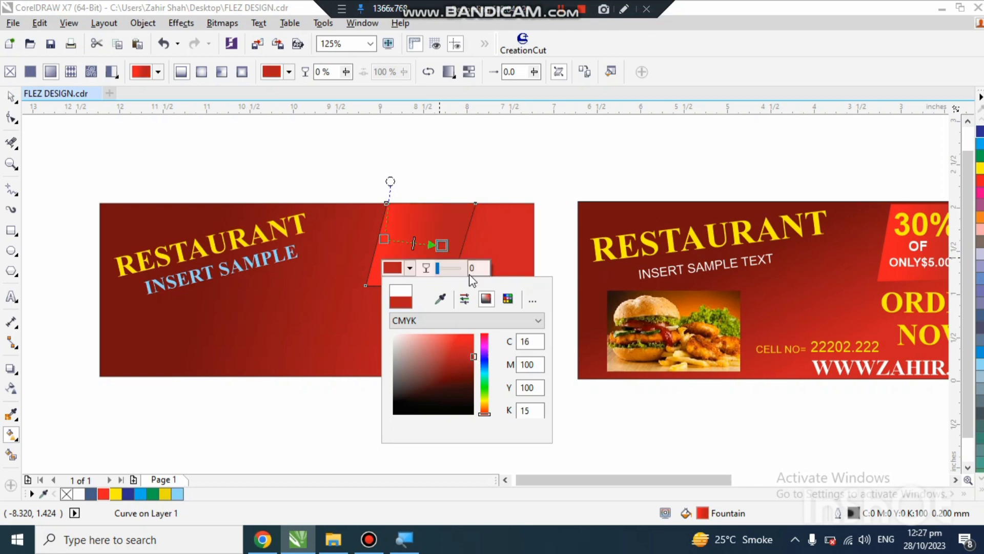
left_click(484, 334)
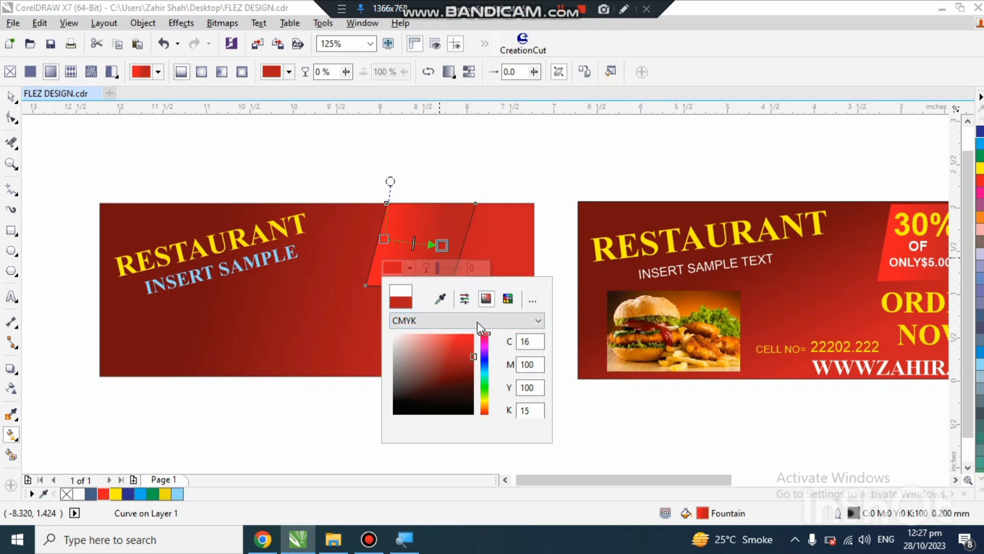
left_click(467, 350)
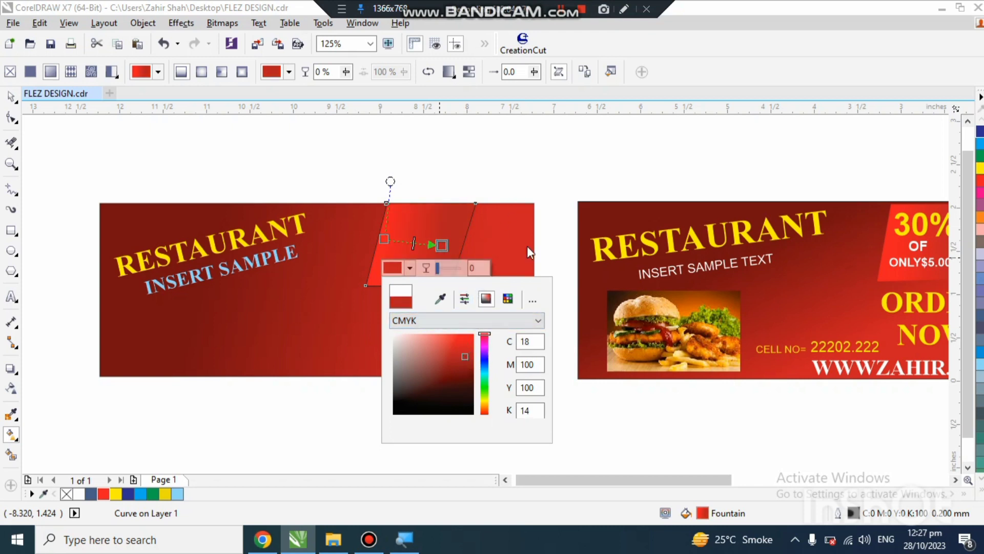
Step: Angle the parallelogram's gradient diagonally toward its lower right and shift its starting point slightly inward
left_click_drag(442, 246, 429, 275)
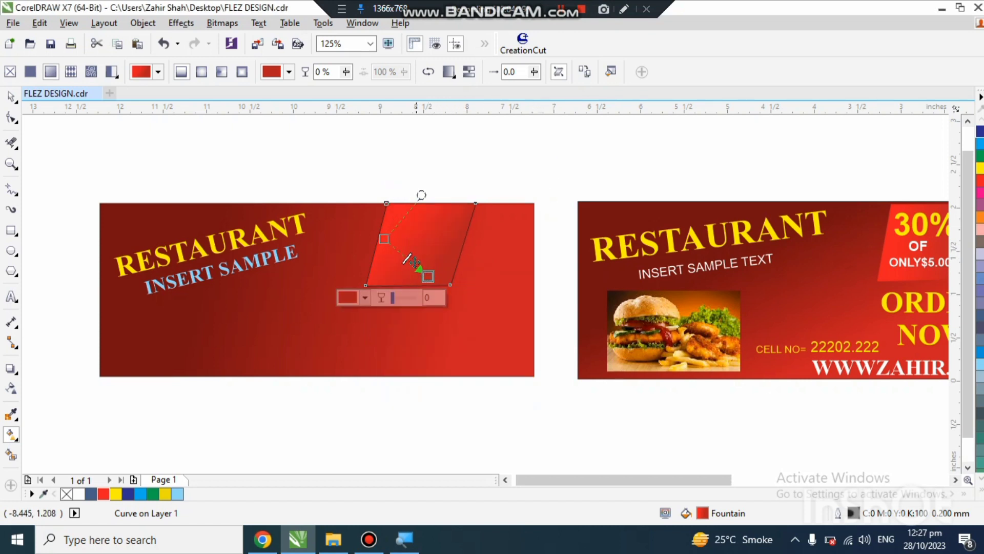
mouse_move(384, 238)
left_mouse_down()
mouse_move(401, 233)
mouse_move(390, 239)
left_mouse_up()
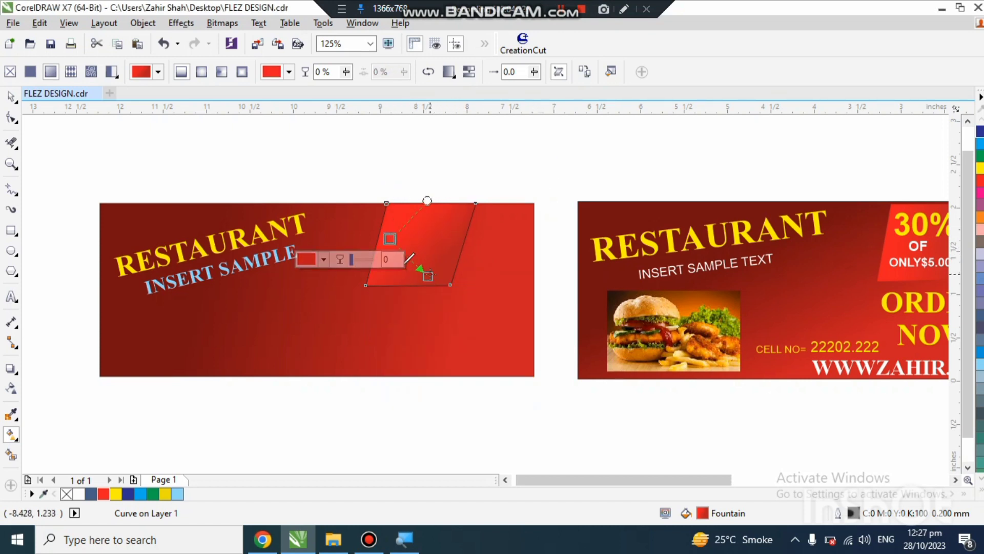
left_click(522, 155)
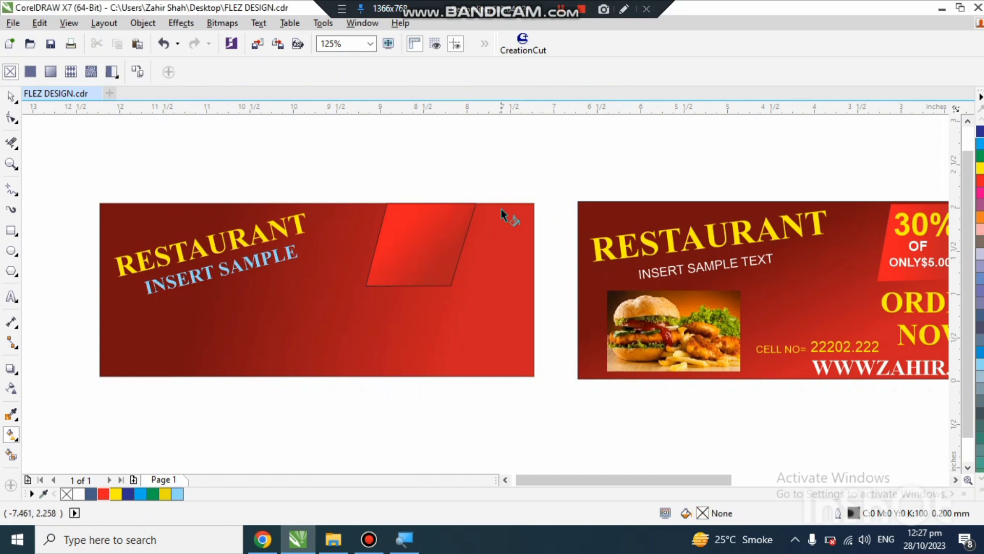
Step: Remove the outline from the gradient parallelogram
left_click(12, 97)
left_click(404, 233)
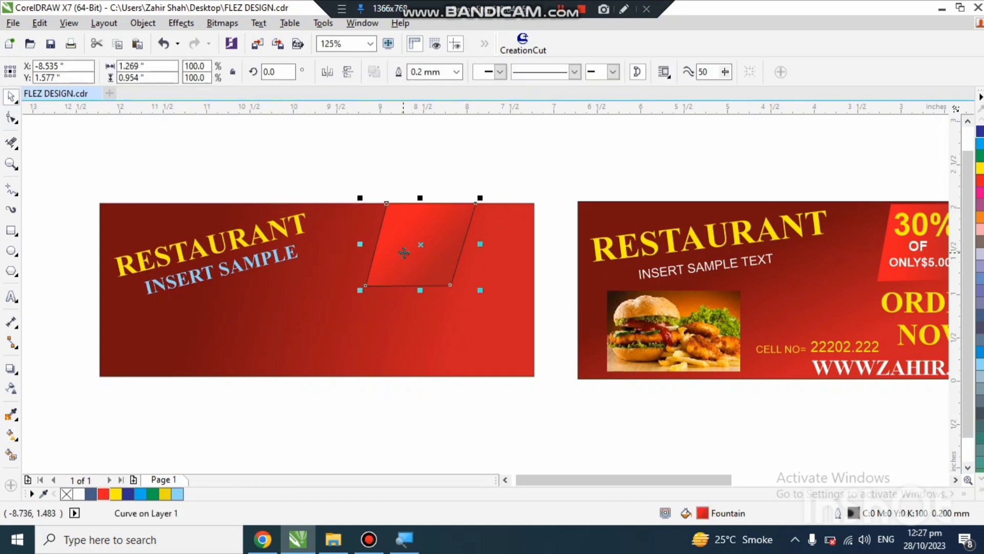
left_click(456, 71)
left_click(447, 82)
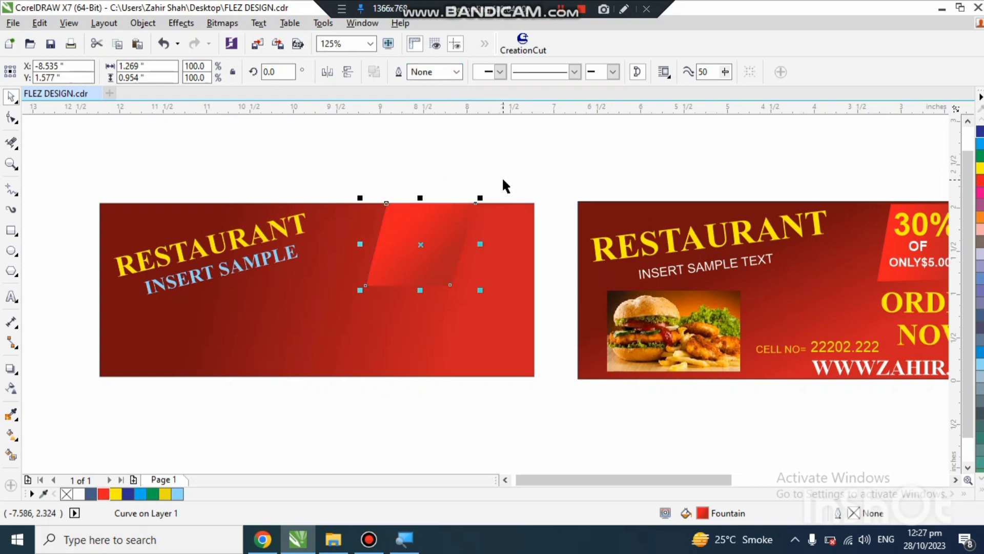
left_click(502, 179)
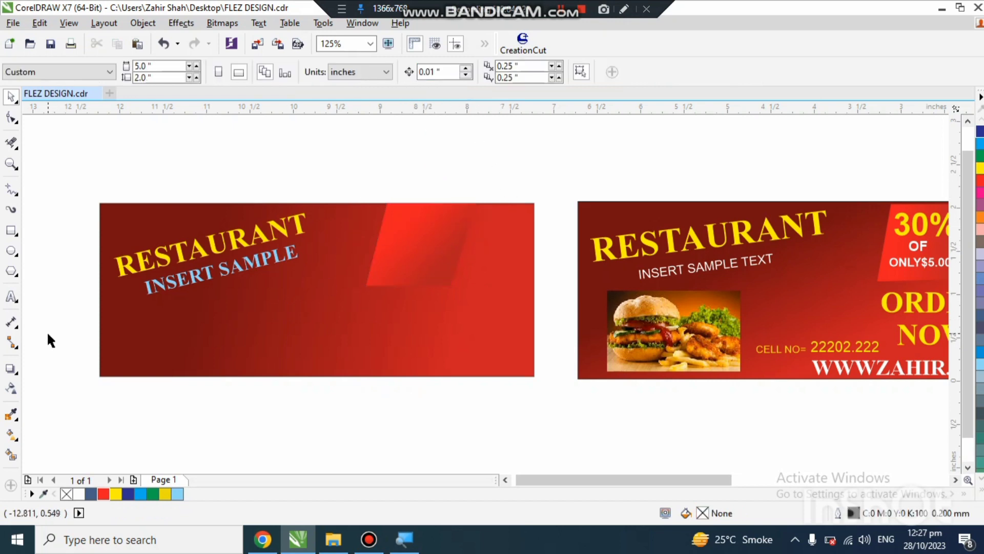
Step: Start an Arial 24 pt artistic text on the parallelogram reading "30%" with "OF" on the second line
left_click(10, 302)
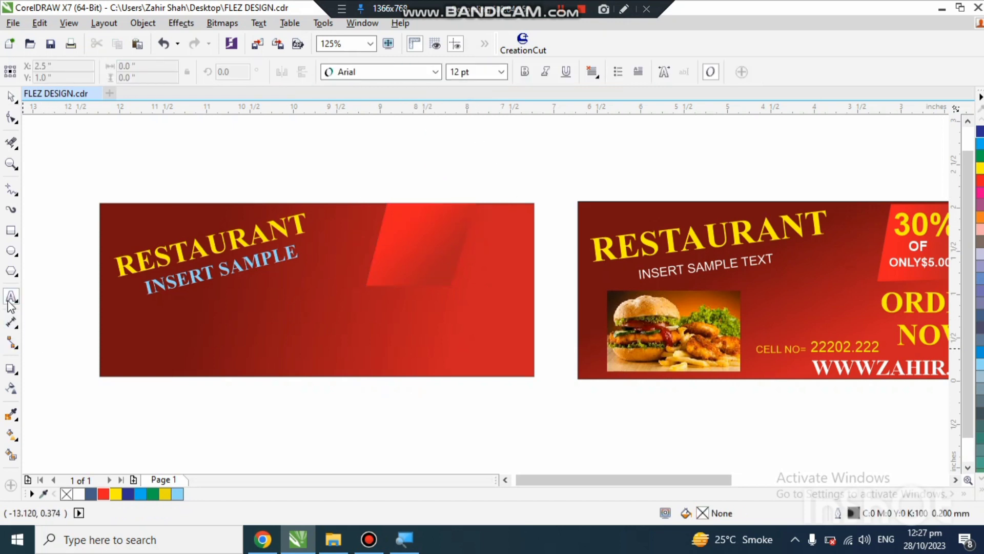
left_click(396, 225)
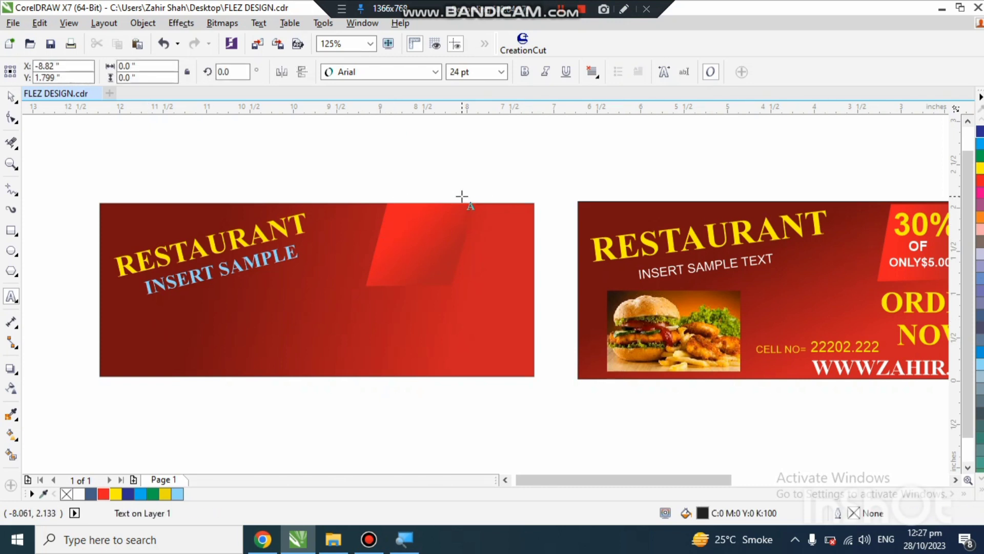
type("30")
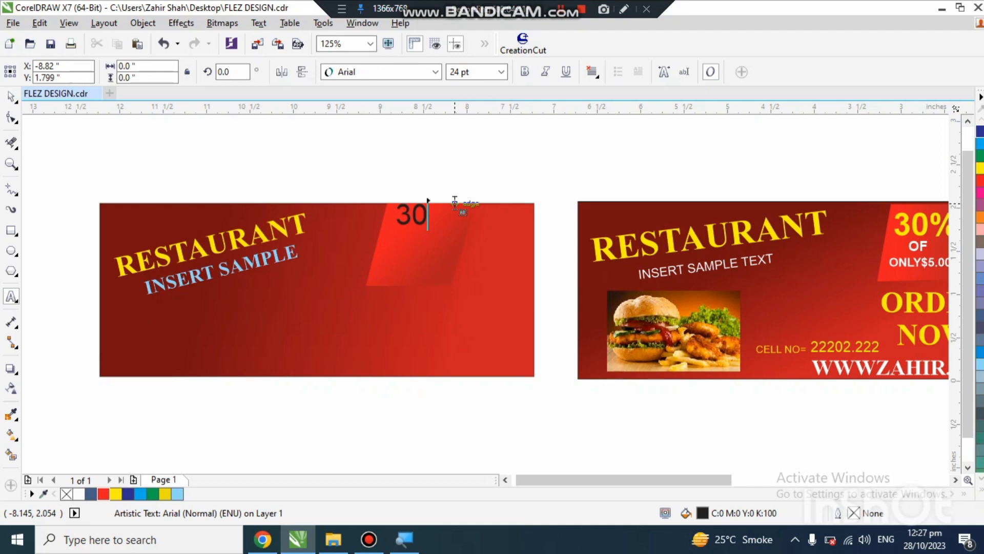
type("%")
left_click(396, 259)
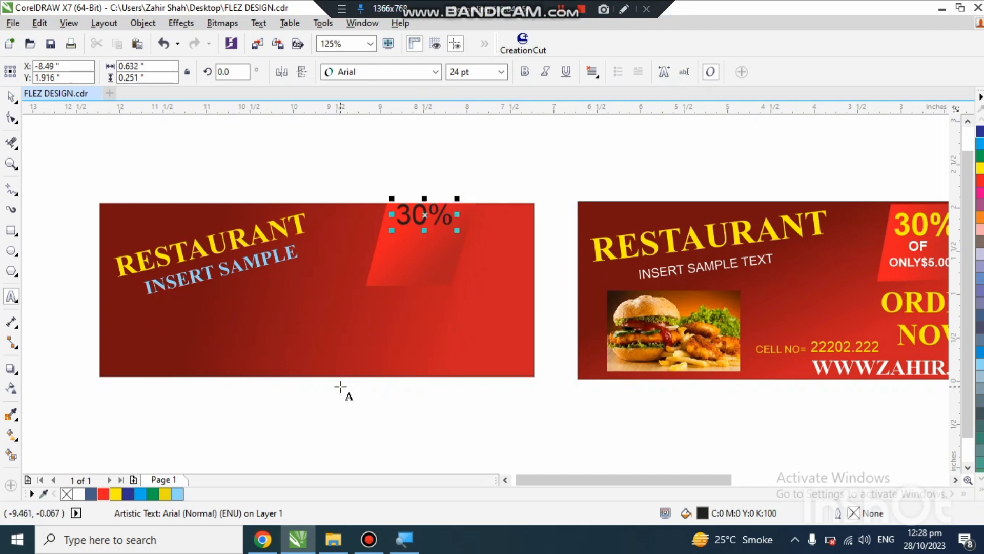
type("OF")
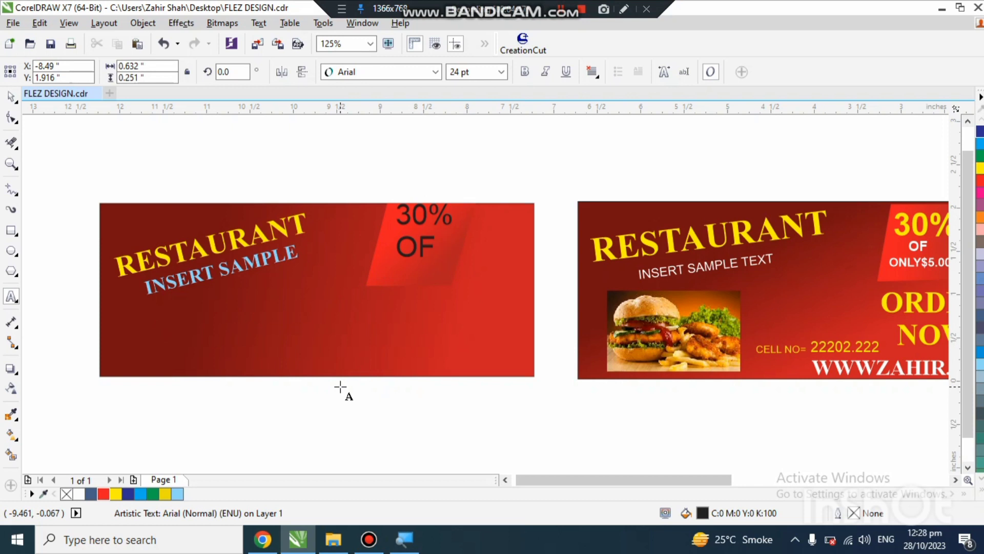
Step: Add a third line reading "ONLY$5.00" to the offer text
key("Return")
key("Escape")
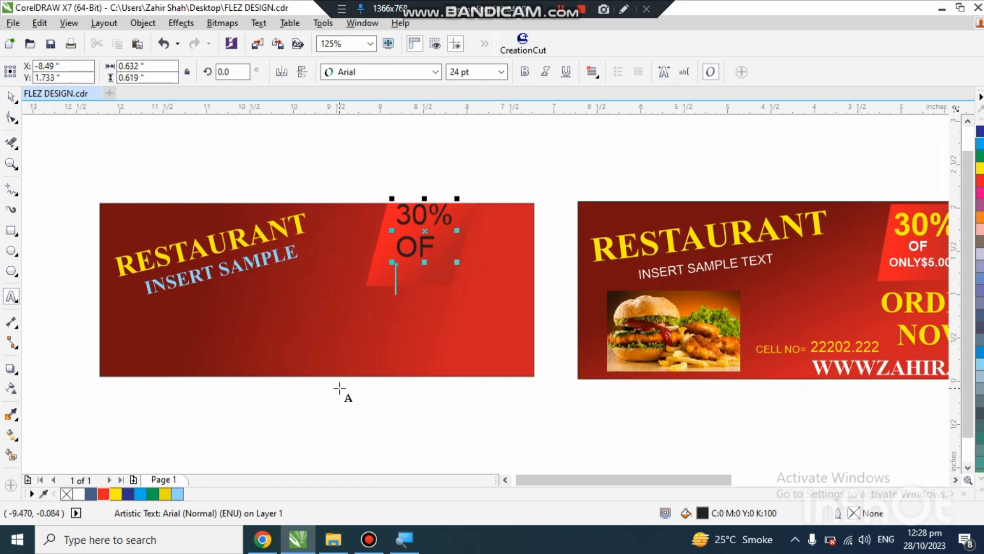
type("ON")
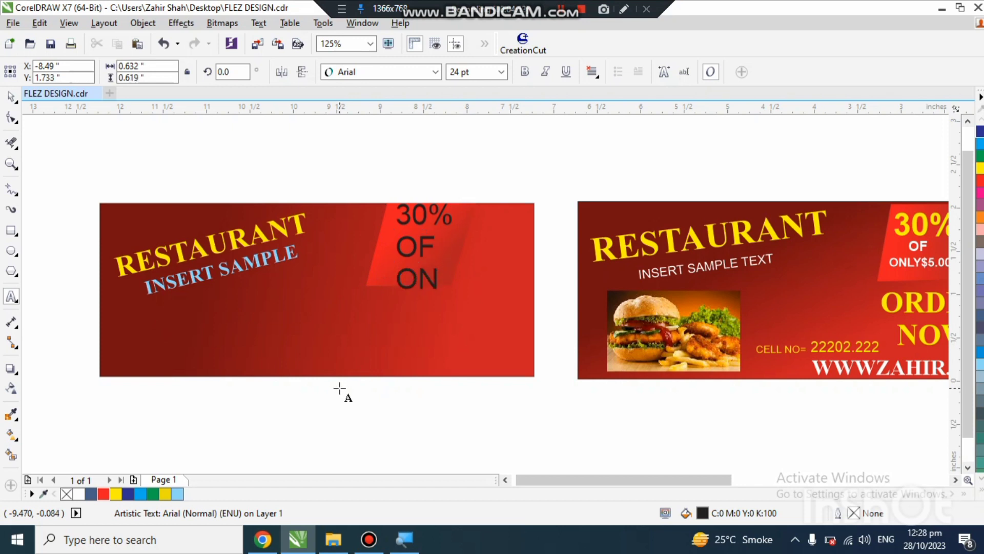
type("LY$")
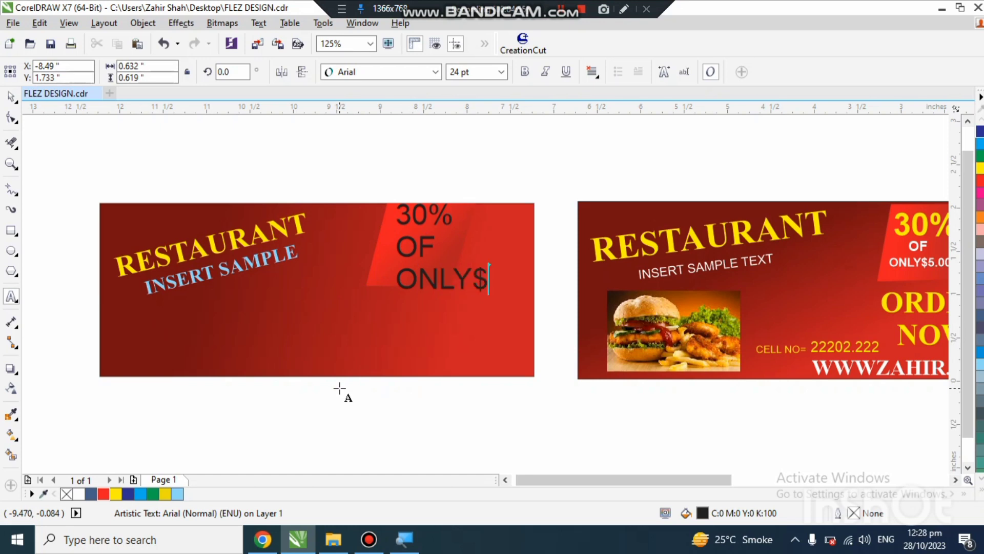
scroll(340, 388, "down", 2)
scroll(308, 392, "up", 2)
scroll(298, 385, "down", 1)
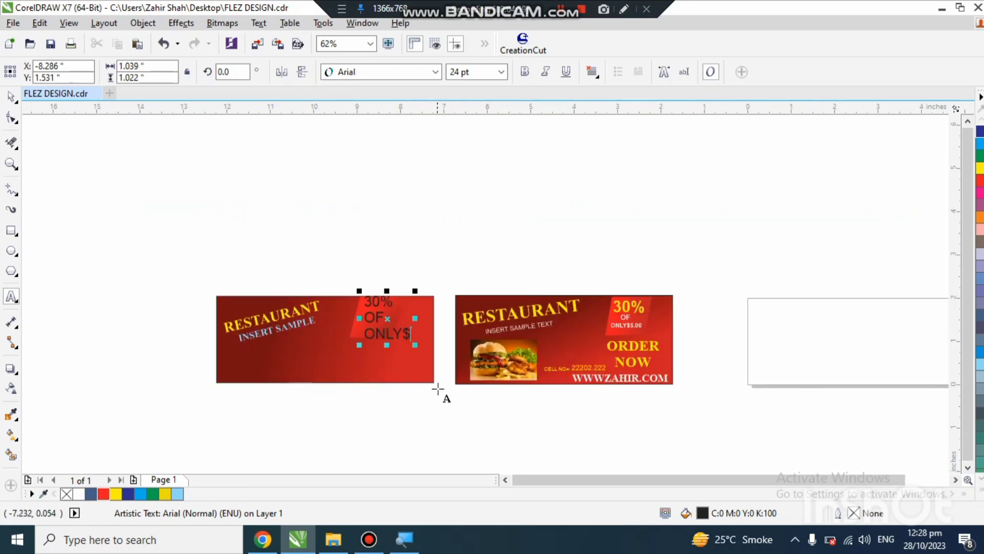
scroll(439, 391, "up", 1)
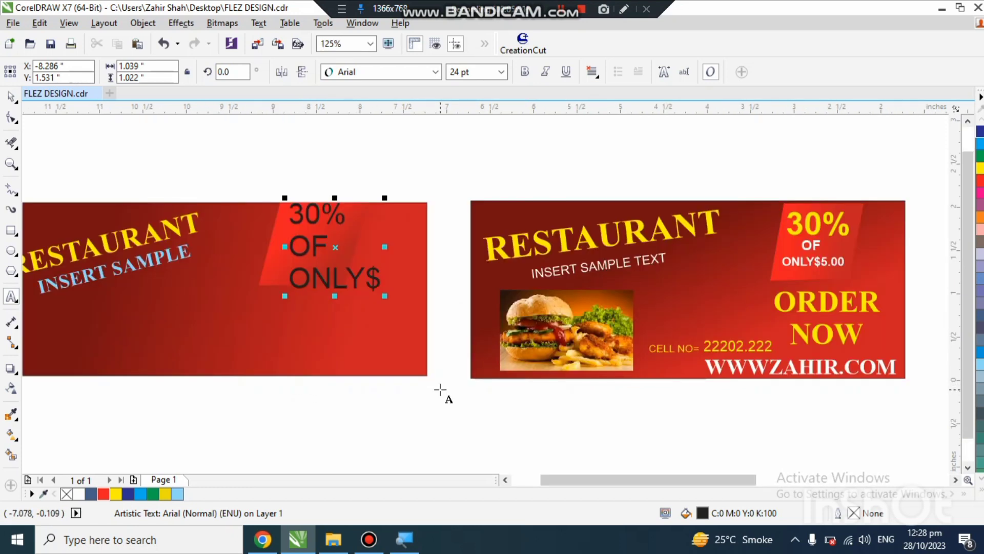
type("5.00")
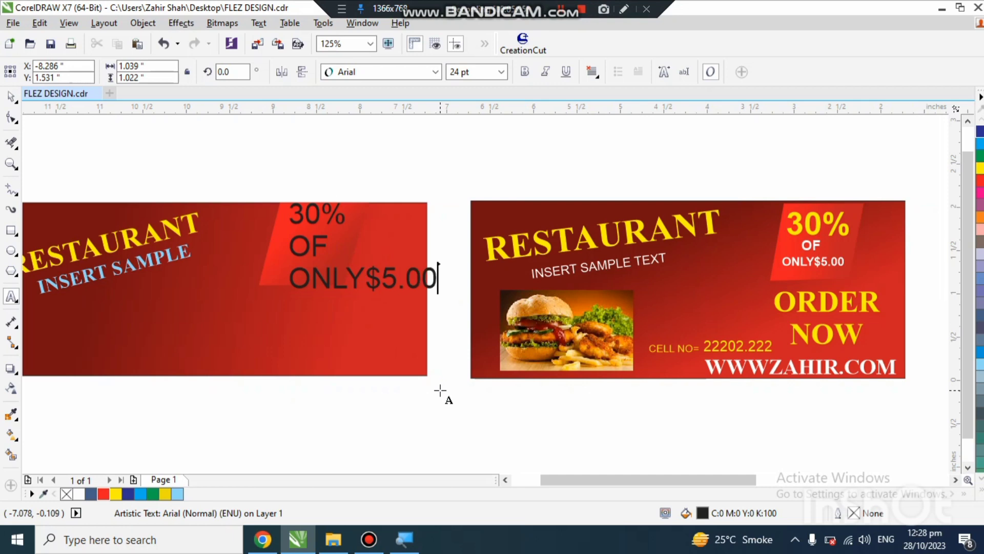
key("ctrl+space")
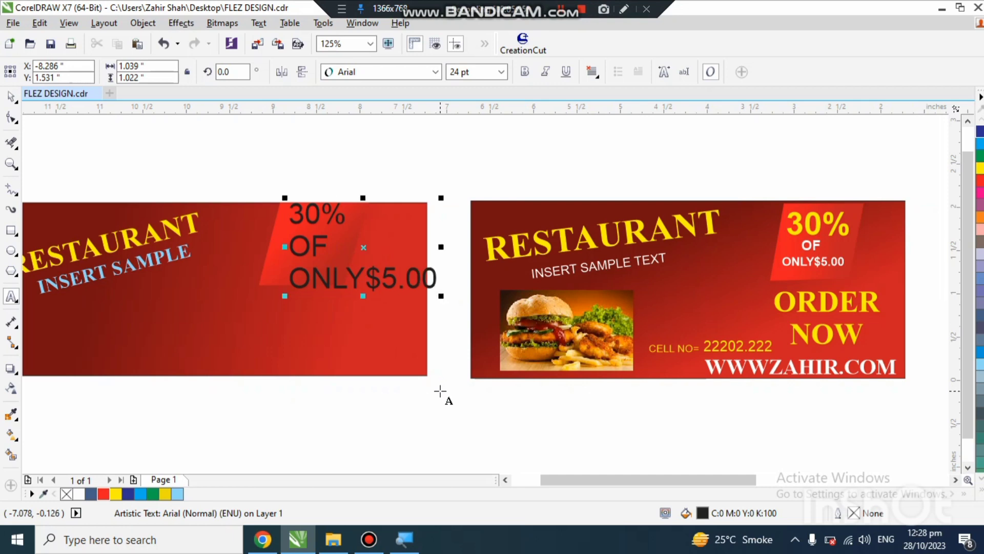
left_click(14, 107)
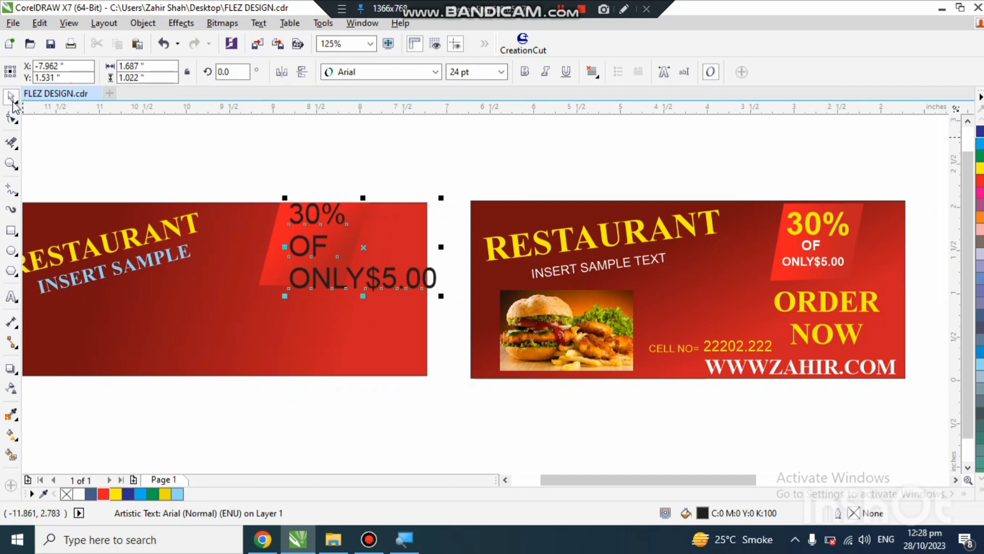
Step: Make the whole offer text bold and centre-aligned, and scale it down to about 20.4 pt
left_click(12, 296)
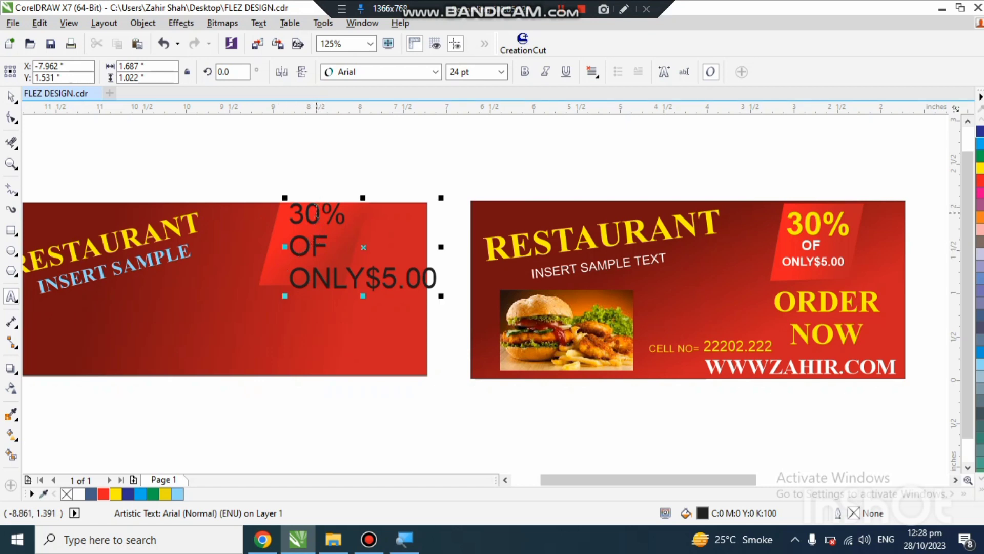
key("ctrl+a")
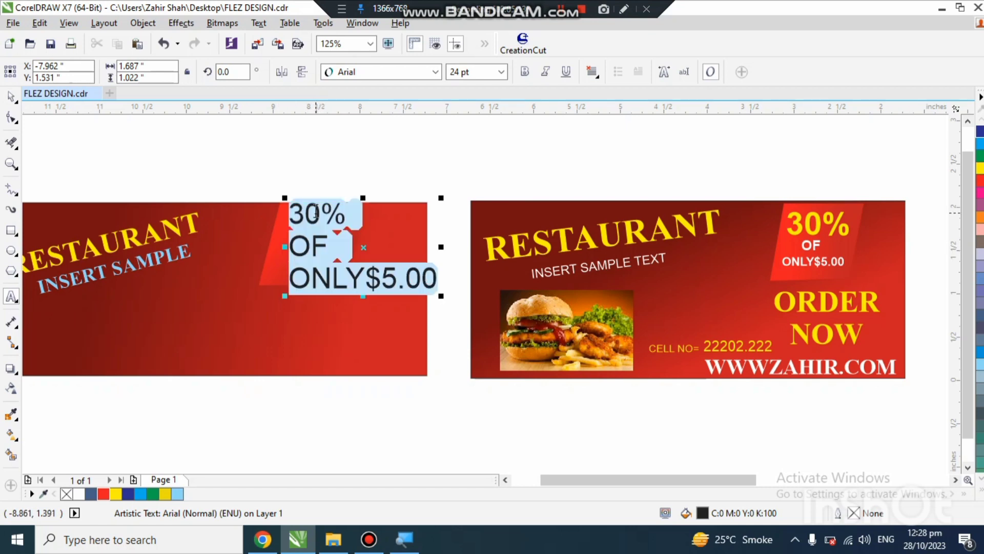
key("ctrl+b")
key("ctrl+e")
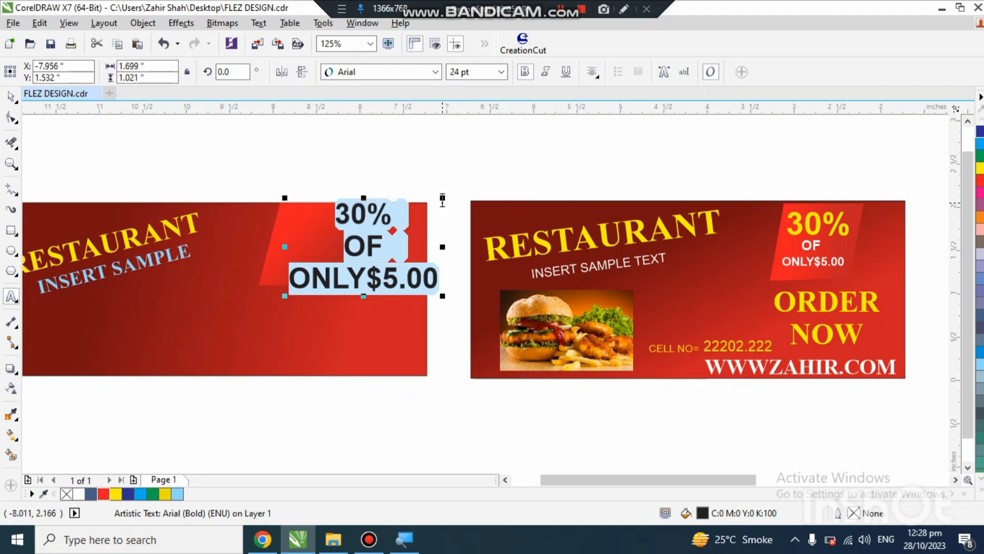
left_click_drag(443, 200, 420, 211)
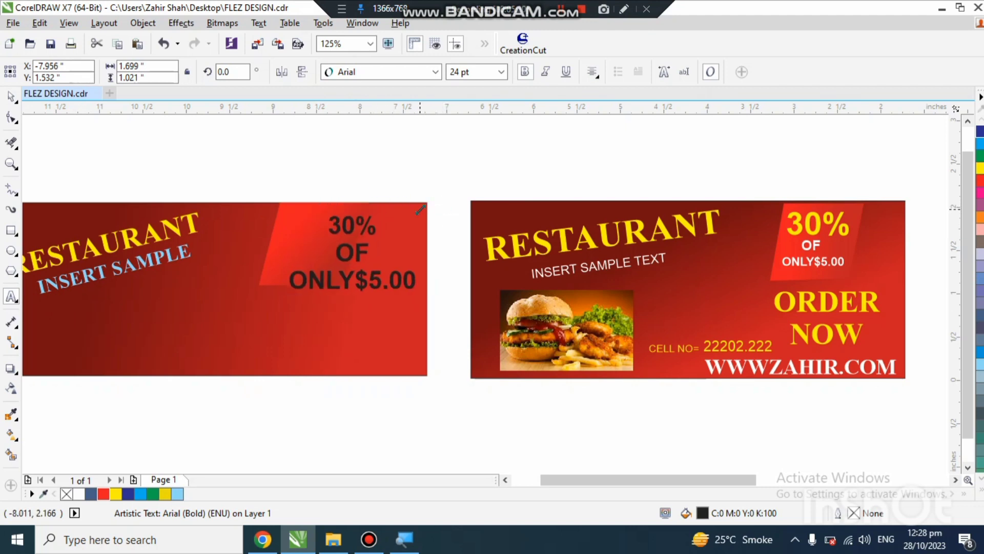
Step: Break the offer text apart into a separate text object for each line
left_click(13, 115)
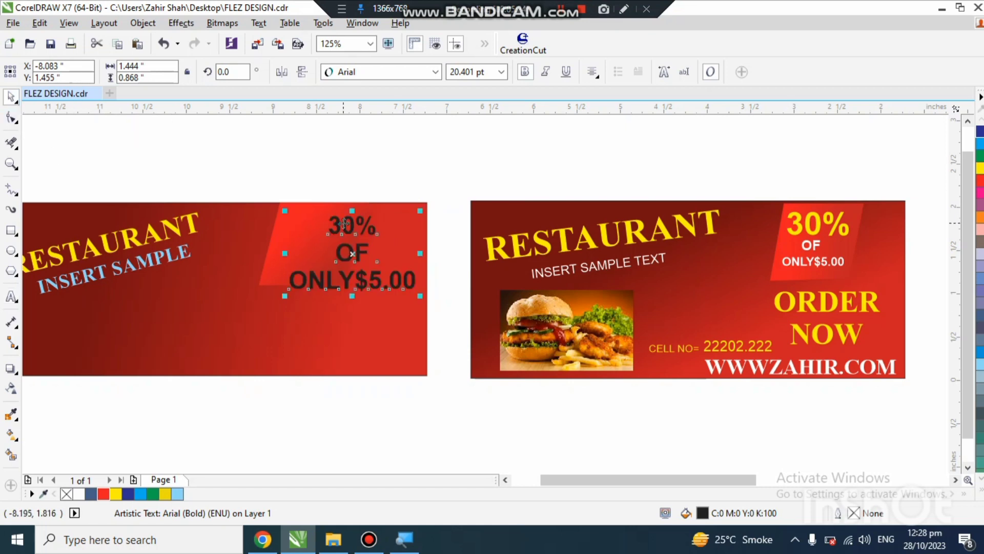
key("ctrl+k")
scroll(316, 235, "up", 2)
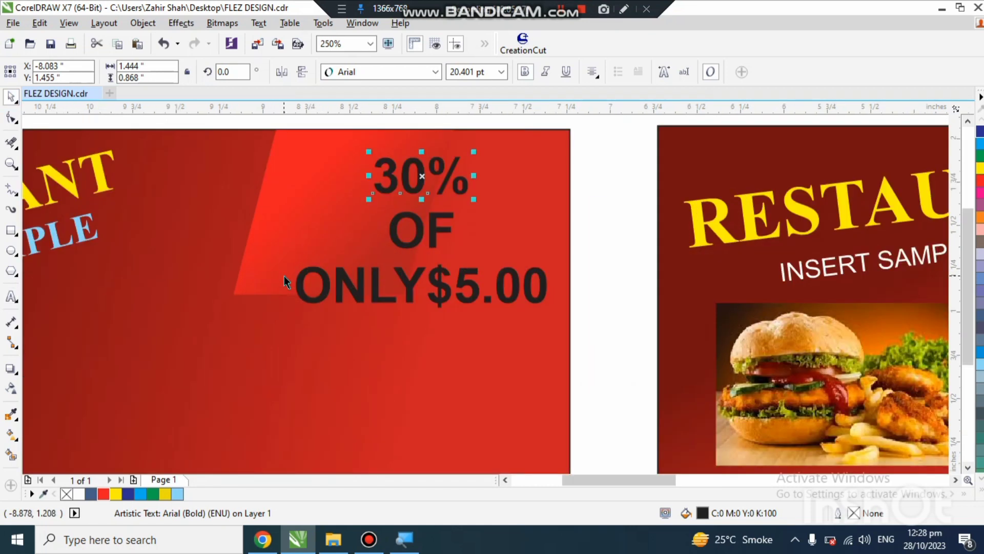
Step: Enlarge "30%" to about 29.5 pt in the upper part of the parallelogram and fill it with yellow C 9, M 5, Y 100, K 0
left_click_drag(475, 201, 396, 180)
left_click(405, 180)
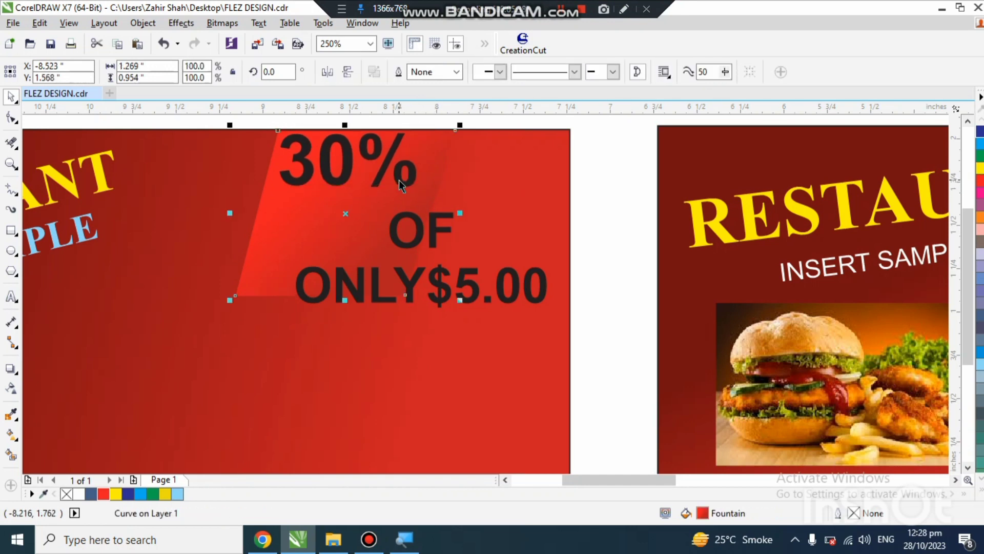
left_click(399, 182)
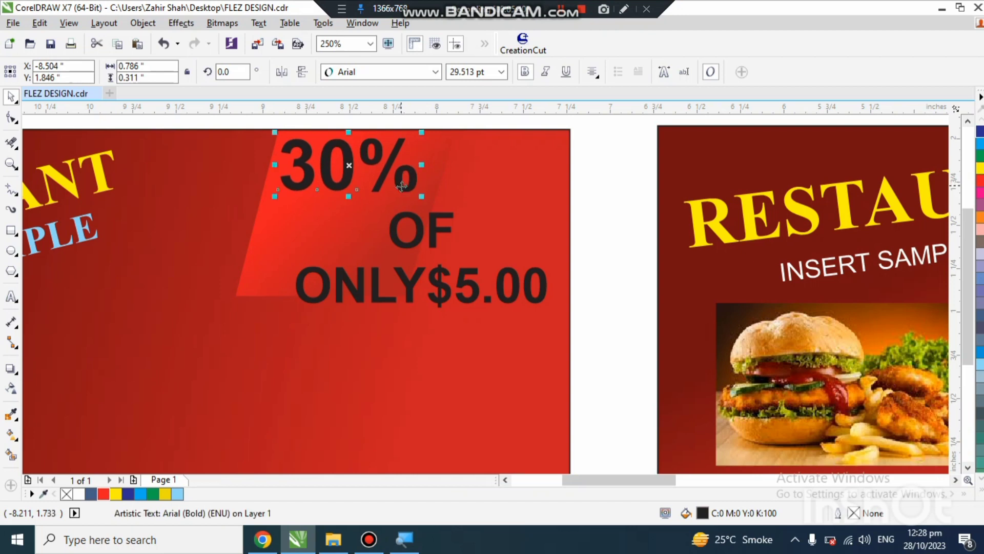
left_click(166, 493)
Step: Scale "OF" down to about 14 pt and place it directly beneath "30%" on the parallelogram
left_click(396, 230)
left_click_drag(425, 230, 394, 231)
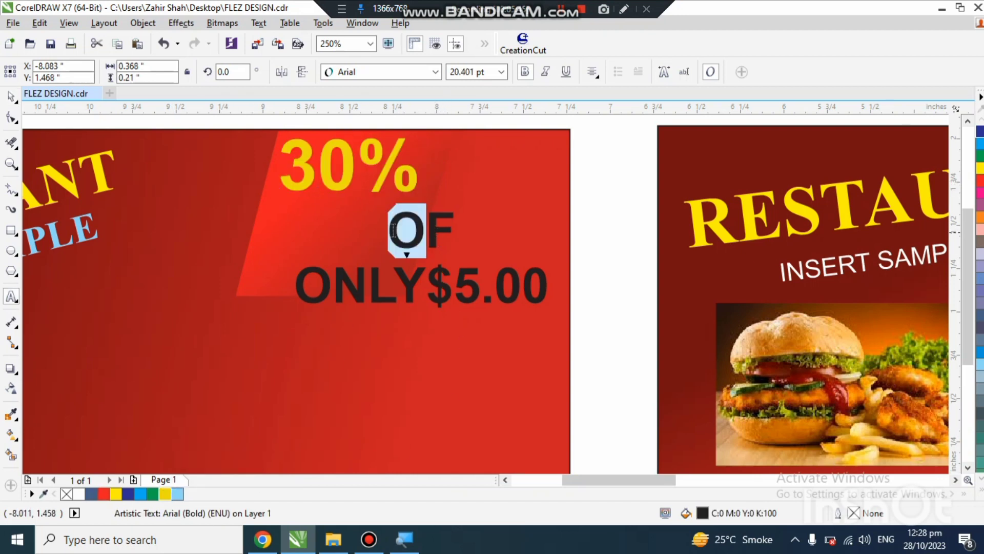
left_click(11, 96)
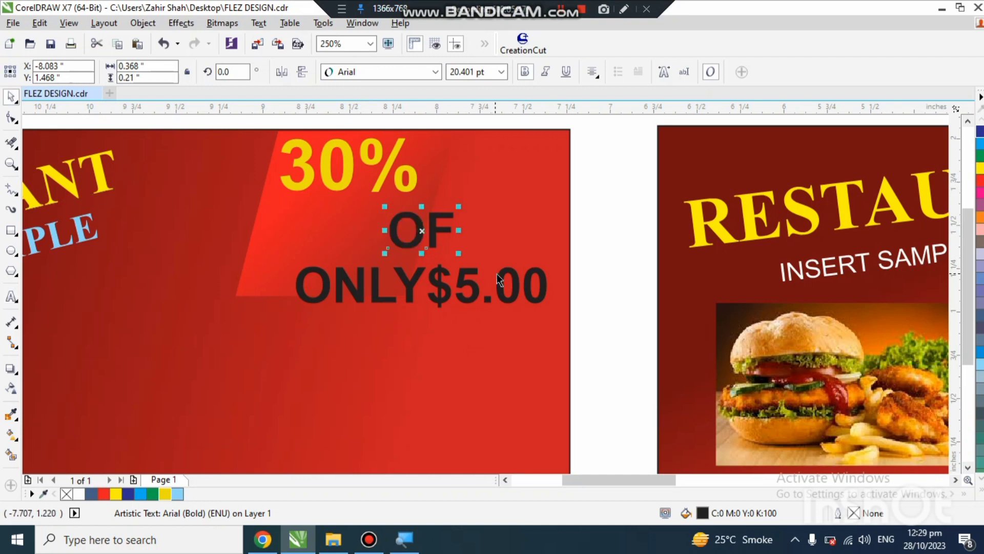
left_click_drag(429, 241, 353, 210)
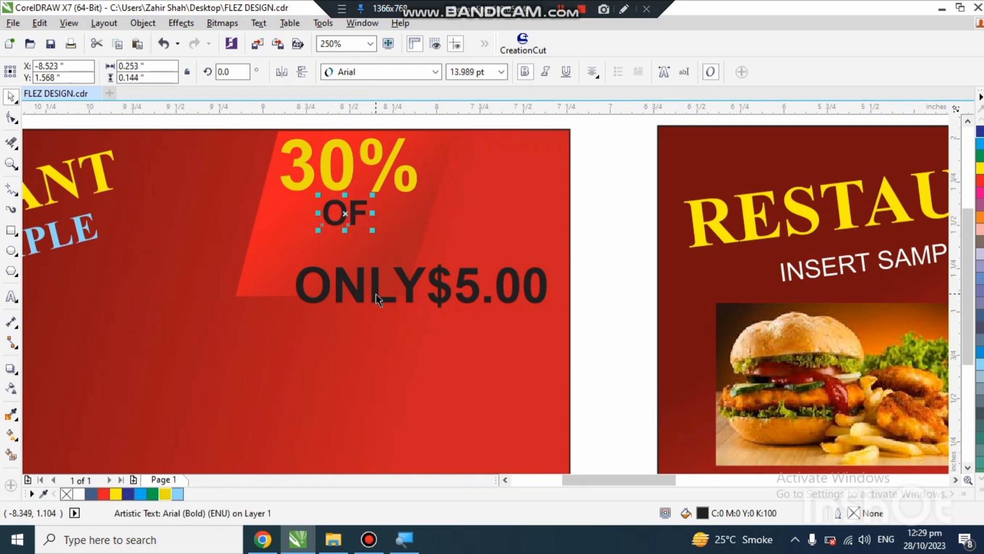
Step: Scale "ONLY$5.00" down to about 9.4 pt in the parallelogram's lower part, and move "OF" down just above it
left_click_drag(376, 299, 326, 267)
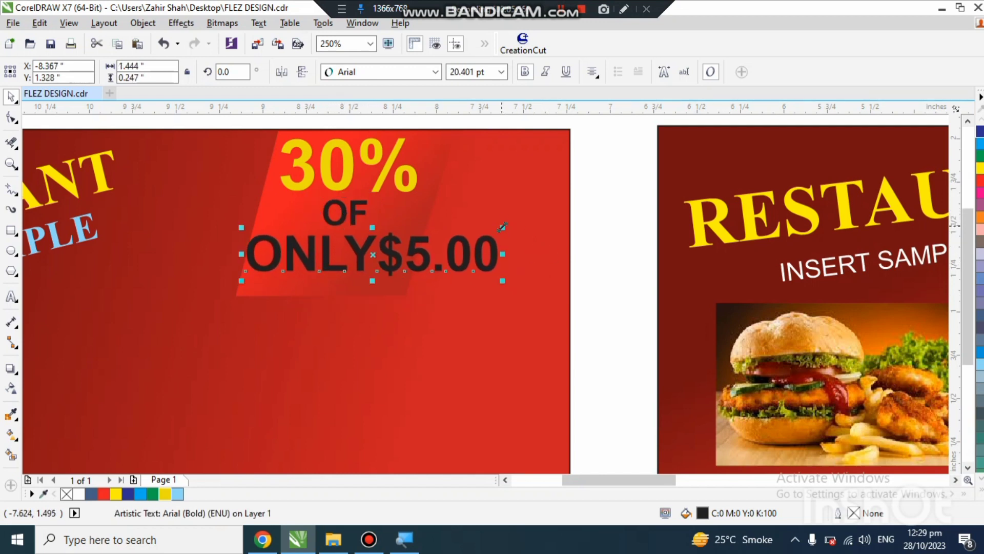
left_click_drag(501, 226, 378, 271)
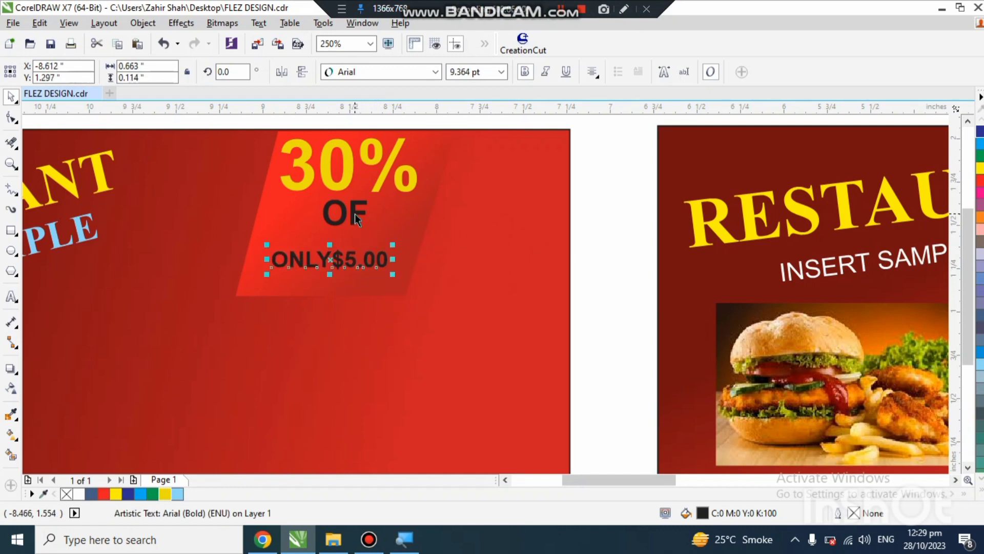
left_click_drag(355, 213, 349, 228)
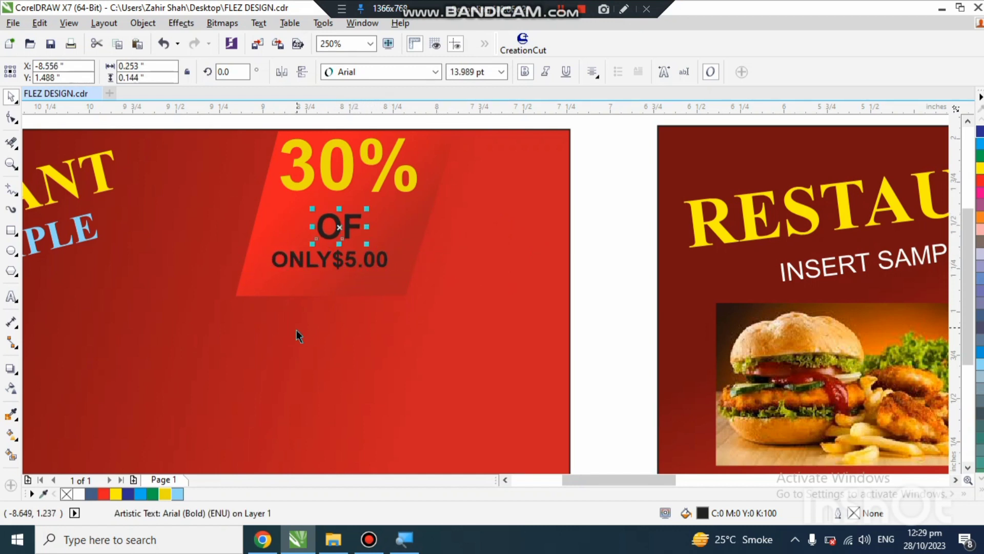
Step: Fill the "OF" and "ONLY$5.00" texts with Ice Blue
left_click(178, 494)
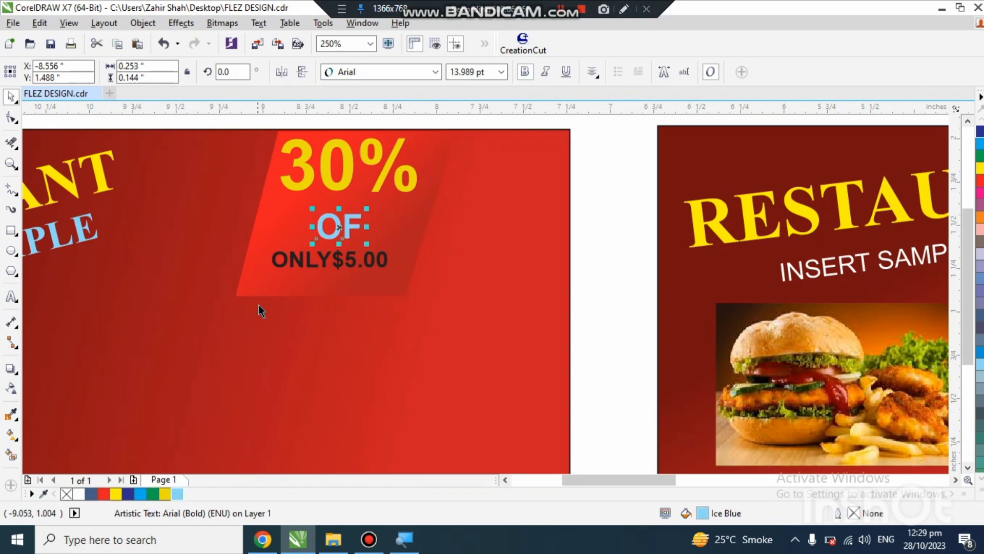
left_click(292, 259)
left_click(178, 494)
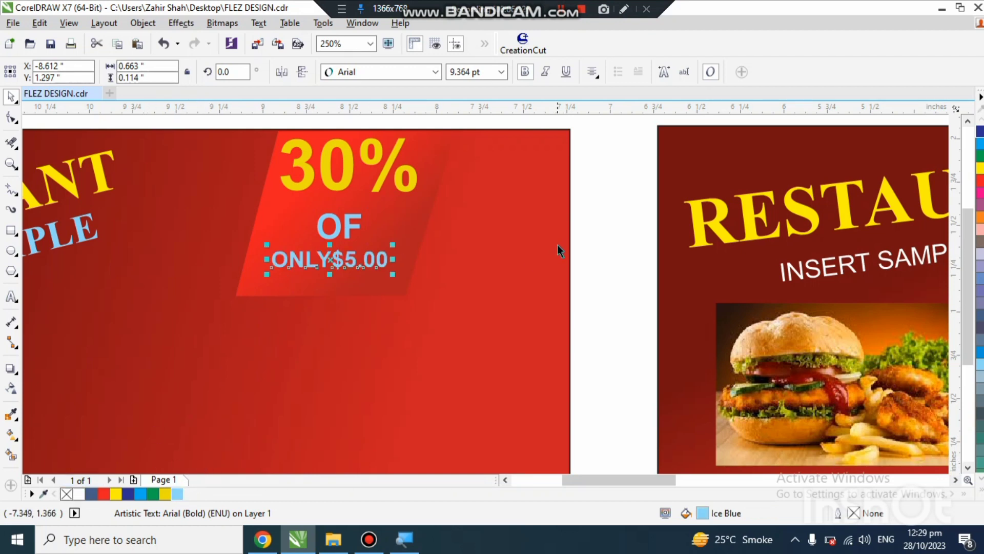
left_click(603, 230)
Step: Fill the "INSERT SAMPLE TEXT" line on the reference banner with Ice Blue
scroll(509, 233, "down", 2)
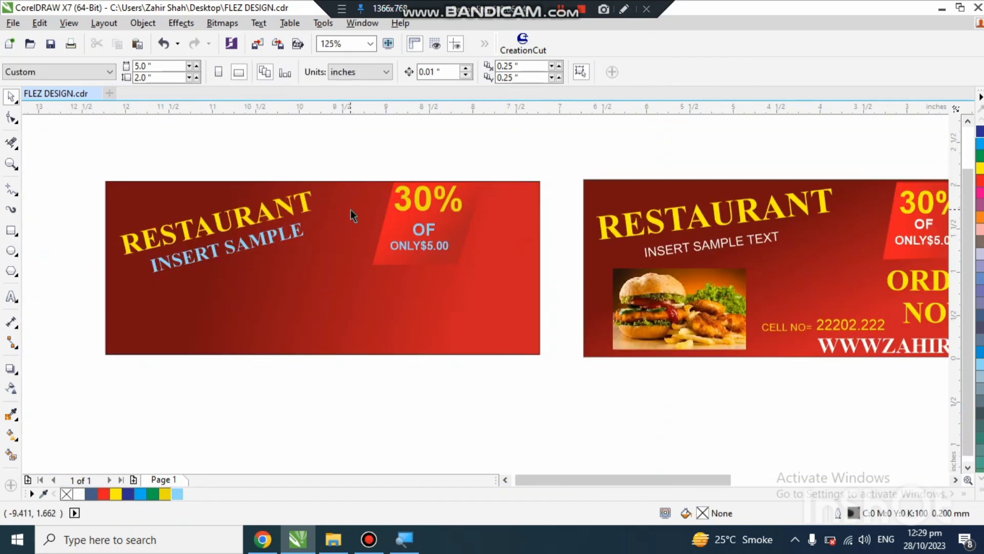
left_click(677, 252)
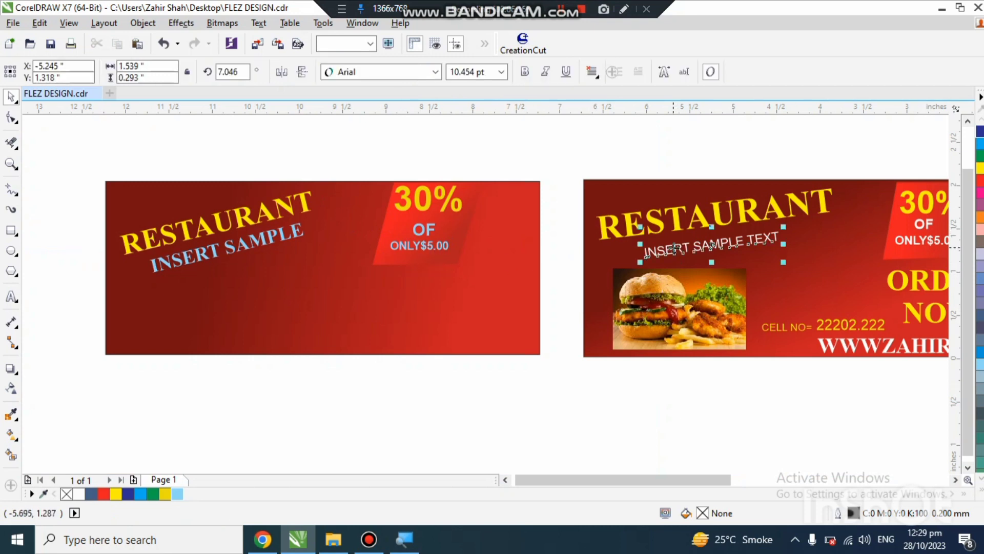
left_click(177, 495)
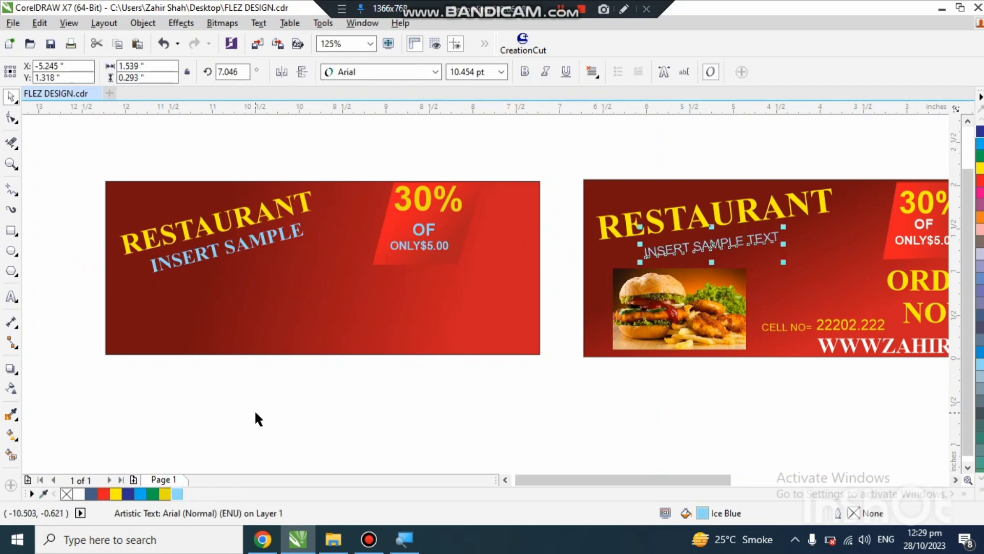
Step: Copy the burger photo from the reference banner to beneath "INSERT SAMPLE" on the new banner and scale it to about 1.41 by 0.86 inches
left_click(255, 409)
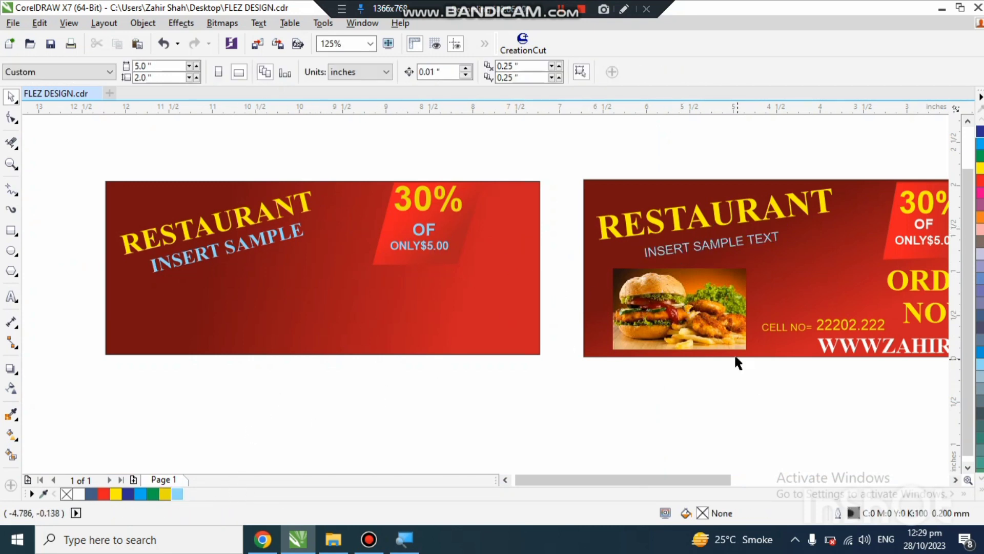
left_click_drag(705, 318, 261, 318)
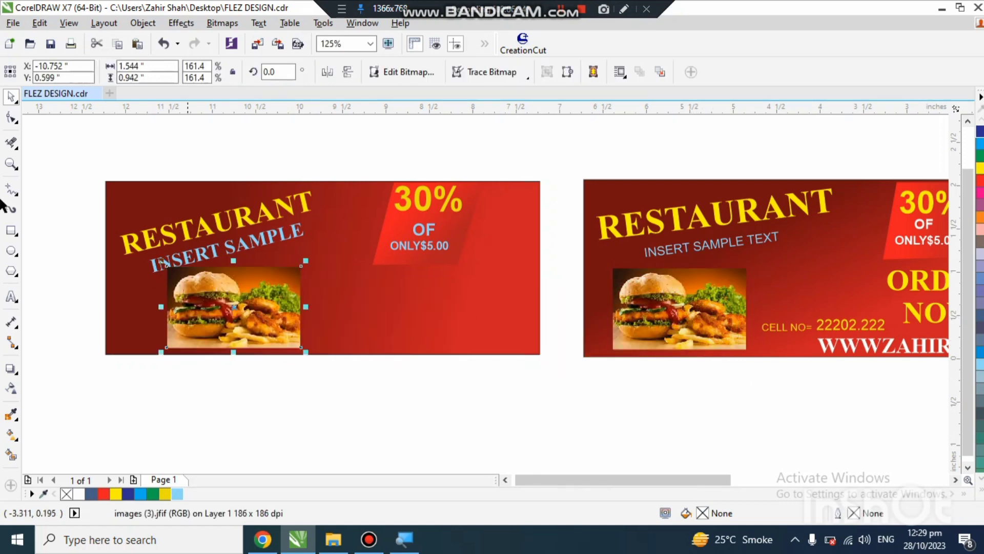
scroll(57, 281, "up", 1)
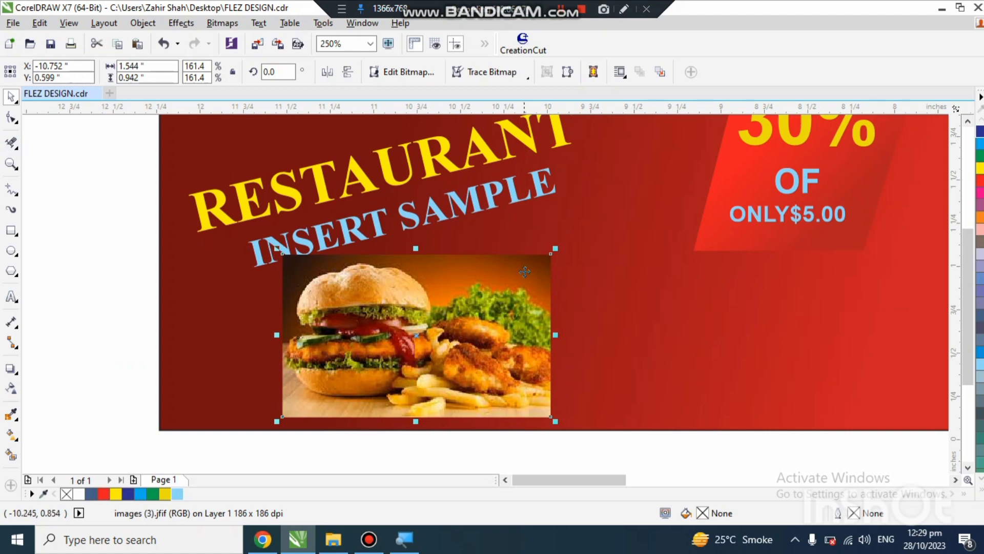
left_click_drag(555, 248, 531, 263)
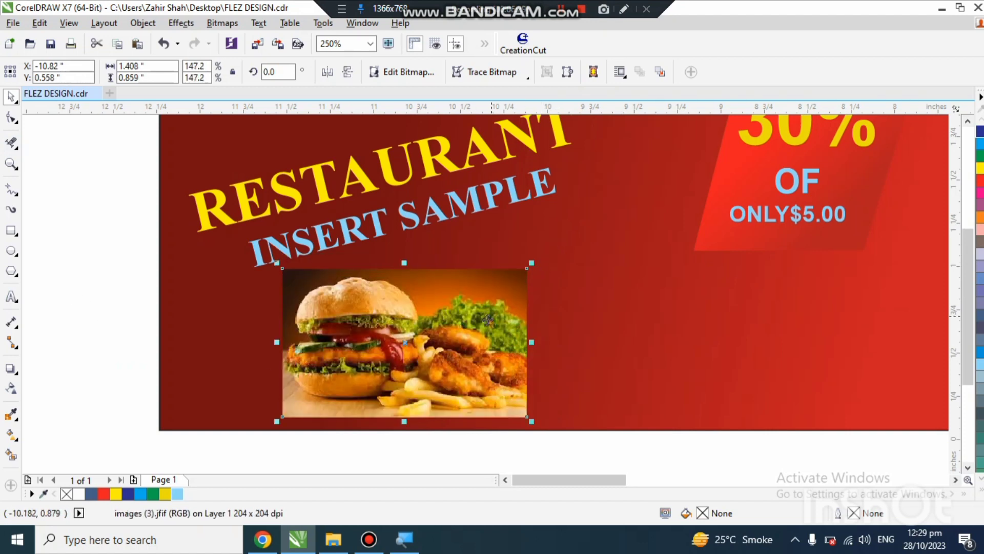
Step: Shift the "RESTAURANT" and "INSERT SAMPLE" texts and the burger photo slightly left on the new banner, keeping the photo beneath the texts
left_click_drag(286, 192, 265, 187)
left_click_drag(322, 234, 299, 222)
left_click_drag(352, 360, 335, 362)
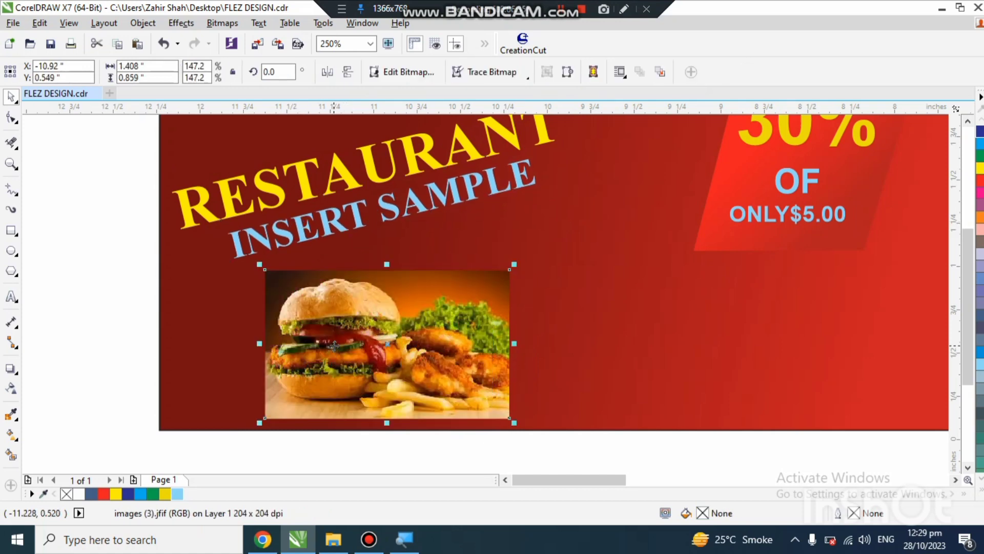
Step: Copy the yellow "ORDER NOW" text from the reference banner to just below the parallelogram on the new banner
scroll(304, 331, "down", 2)
scroll(367, 355, "down", 1)
scroll(367, 355, "up", 1)
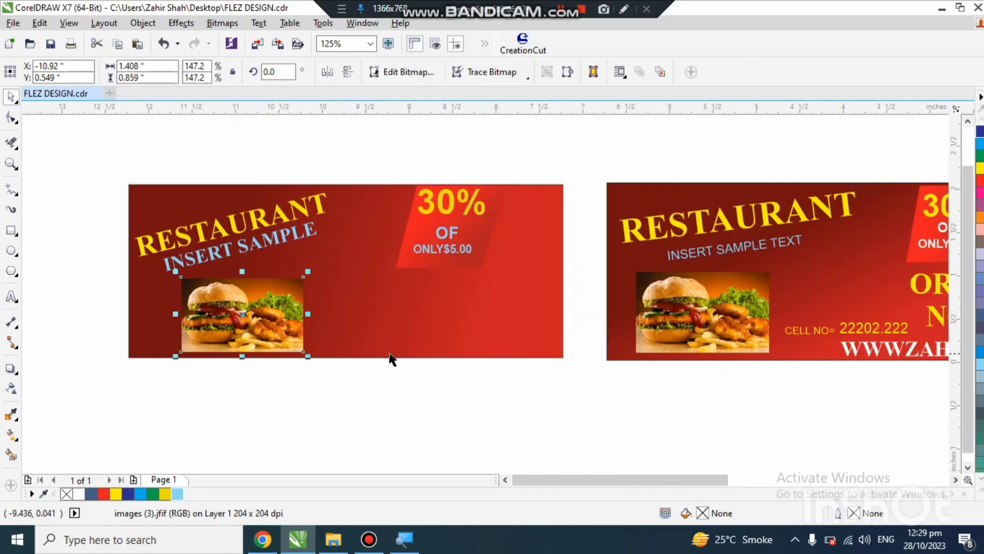
scroll(392, 358, "down", 1)
scroll(402, 333, "up", 1)
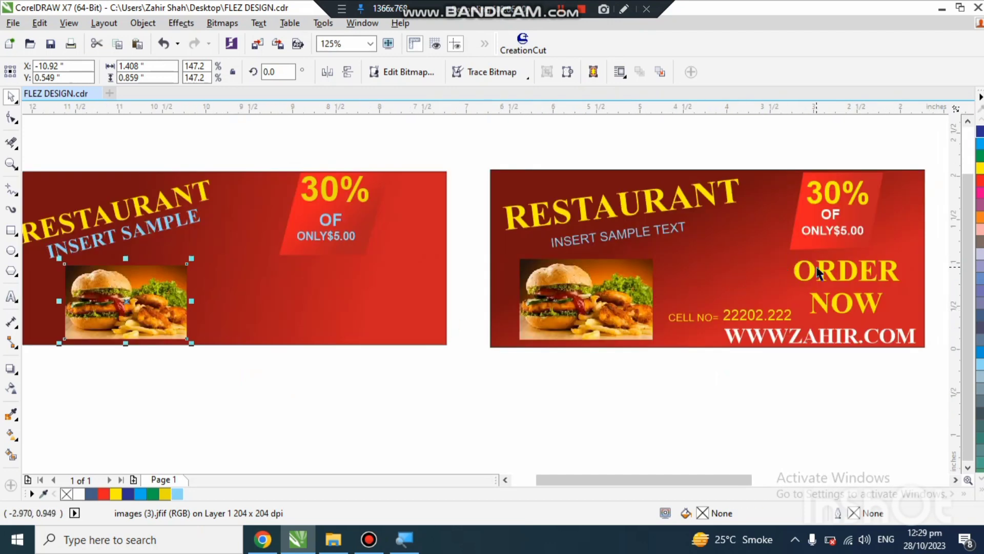
left_click_drag(817, 267, 349, 274)
key("ctrl+z")
right_click(349, 274)
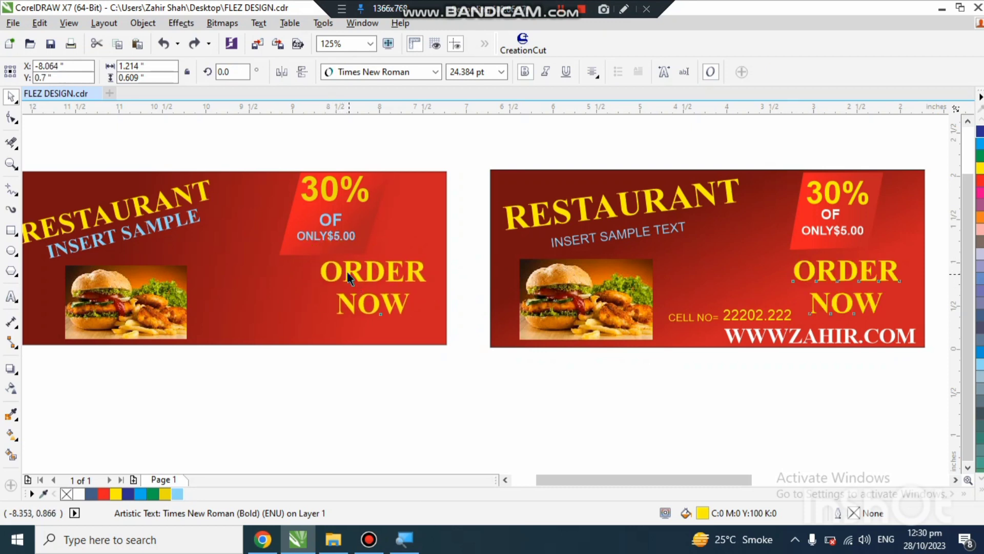
Step: Move the "CELL NO=" label and cell number from the reference banner to the left of "ORDER NOW", and copy the white website address beneath
left_click_drag(701, 320, 231, 303)
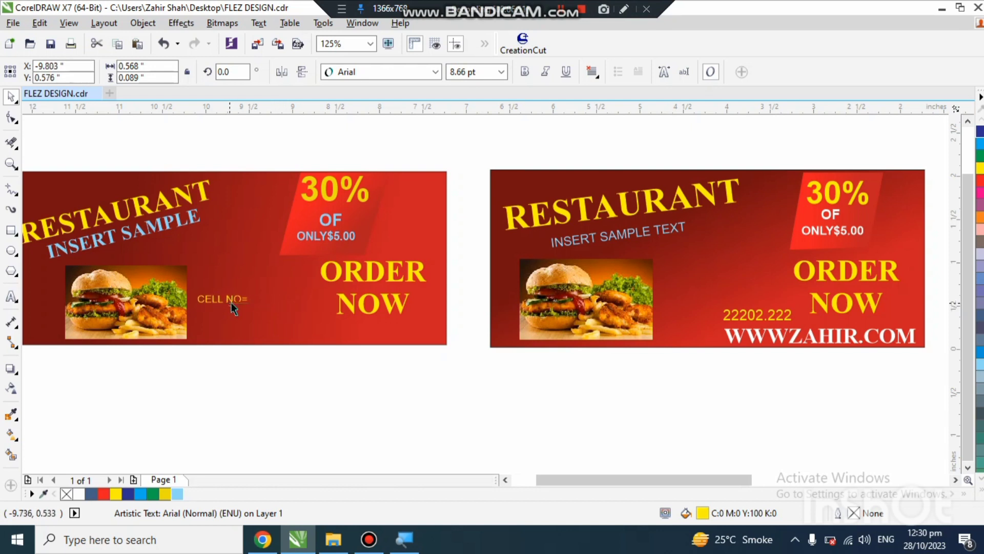
left_click_drag(745, 315, 271, 301)
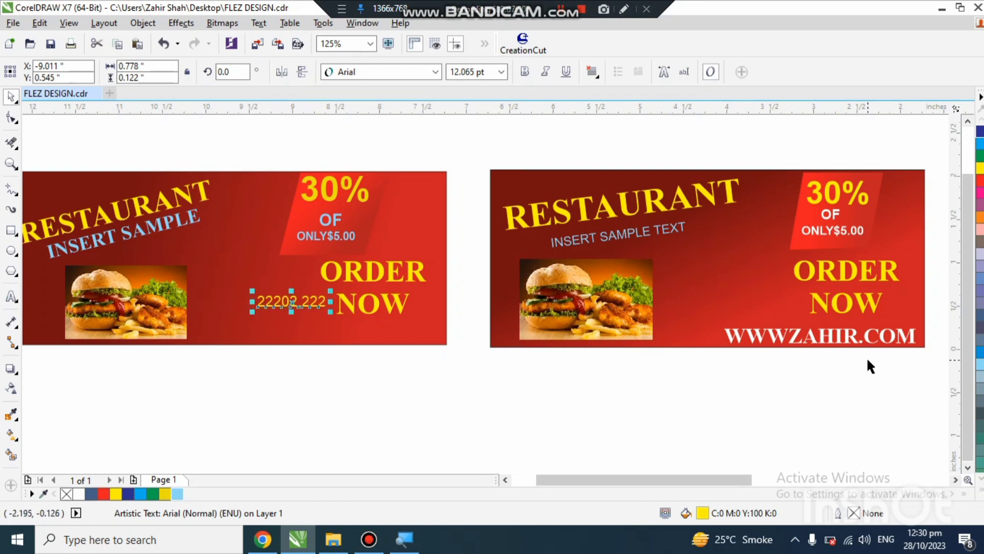
left_click_drag(782, 343, 276, 330)
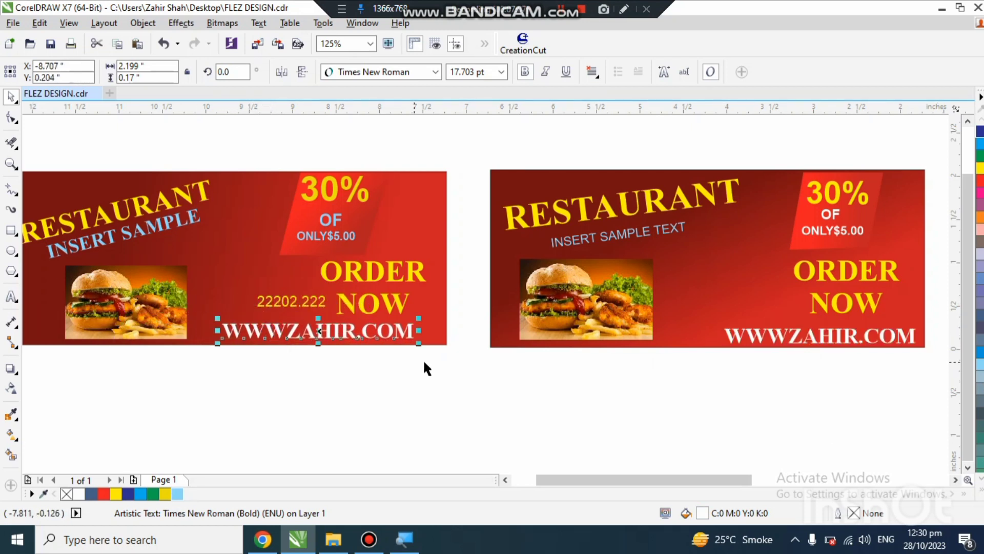
scroll(731, 316, "down", 2)
scroll(476, 282, "up", 2)
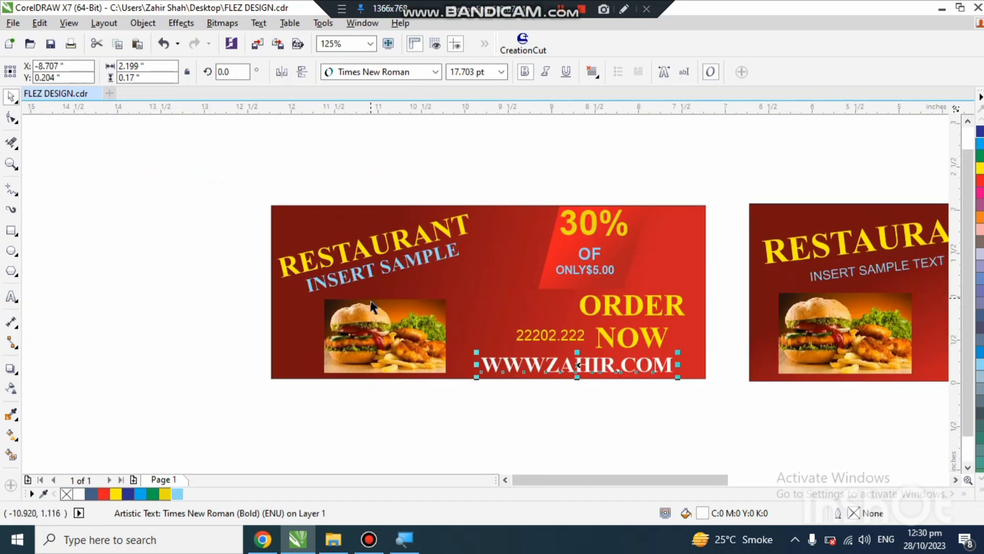
left_click(485, 154)
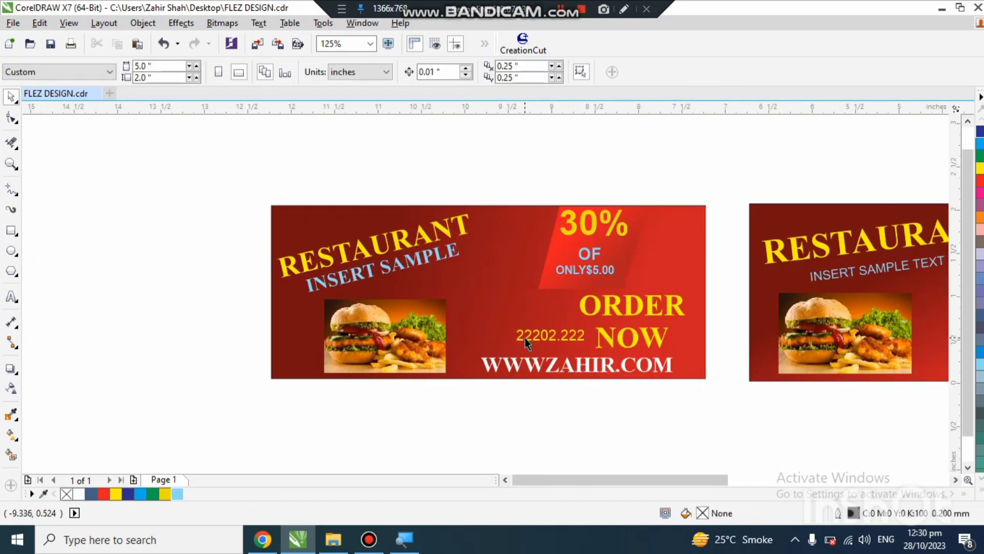